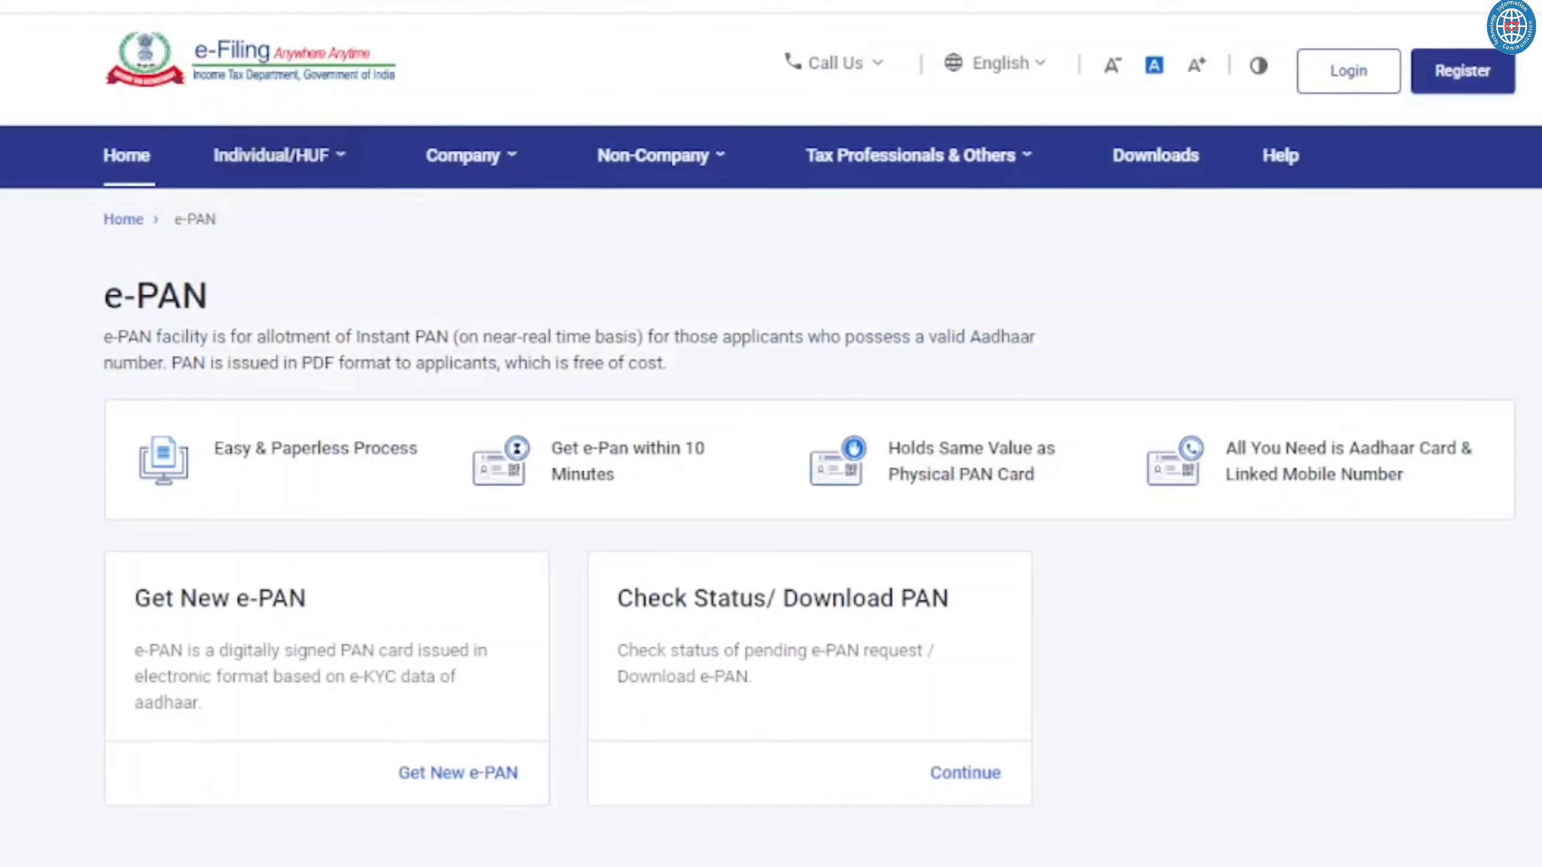
- Highlight the e-PAN description, heading and intro text, then switch to the Download e-PAN Card tab
triple_click(522, 358)
left_click(737, 365)
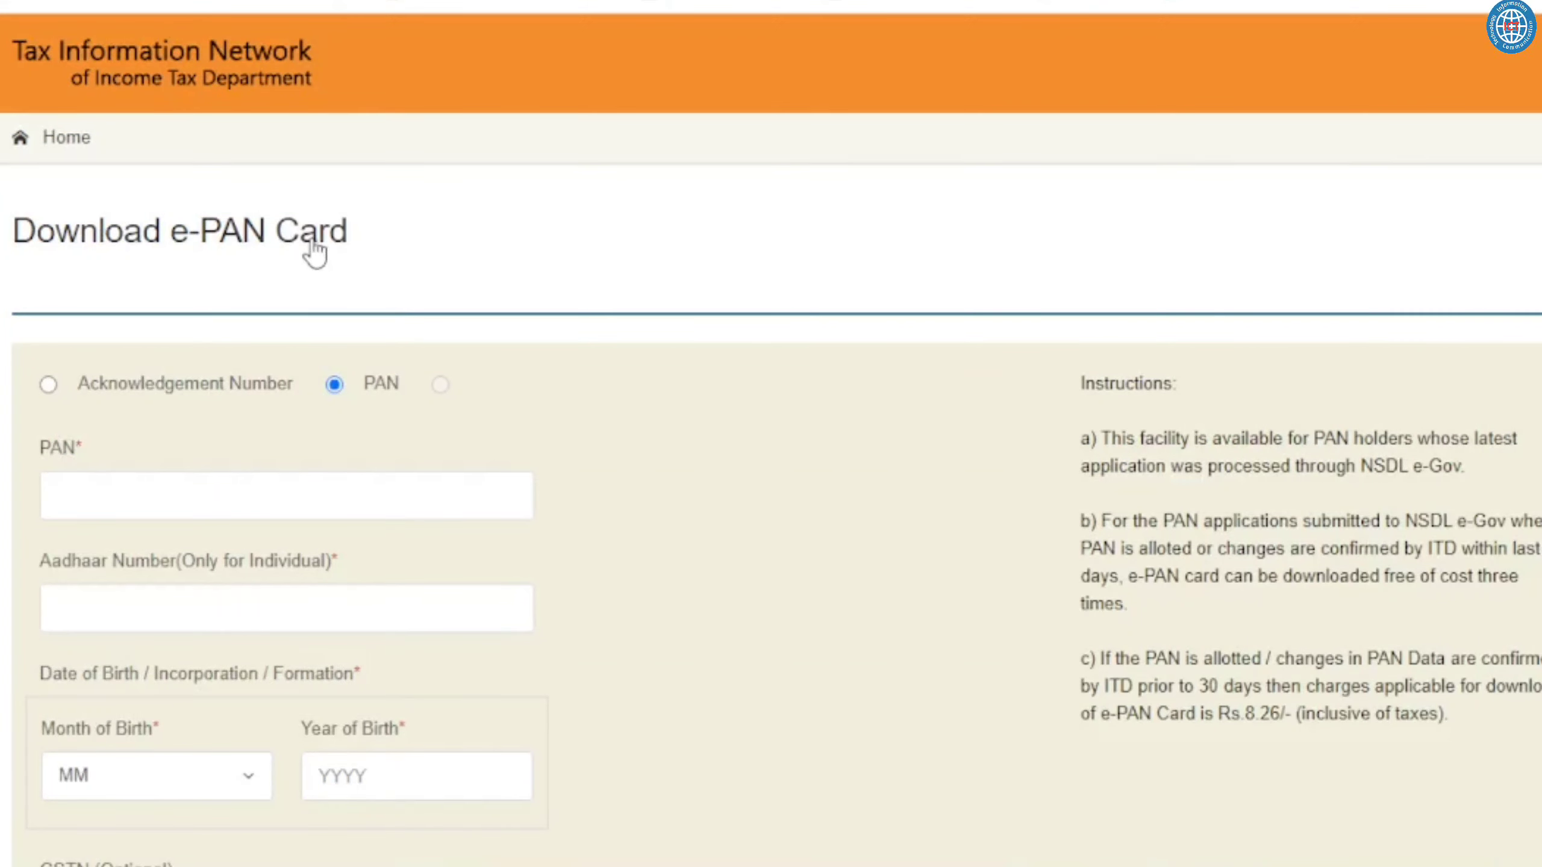
triple_click(315, 249)
left_click(571, 272)
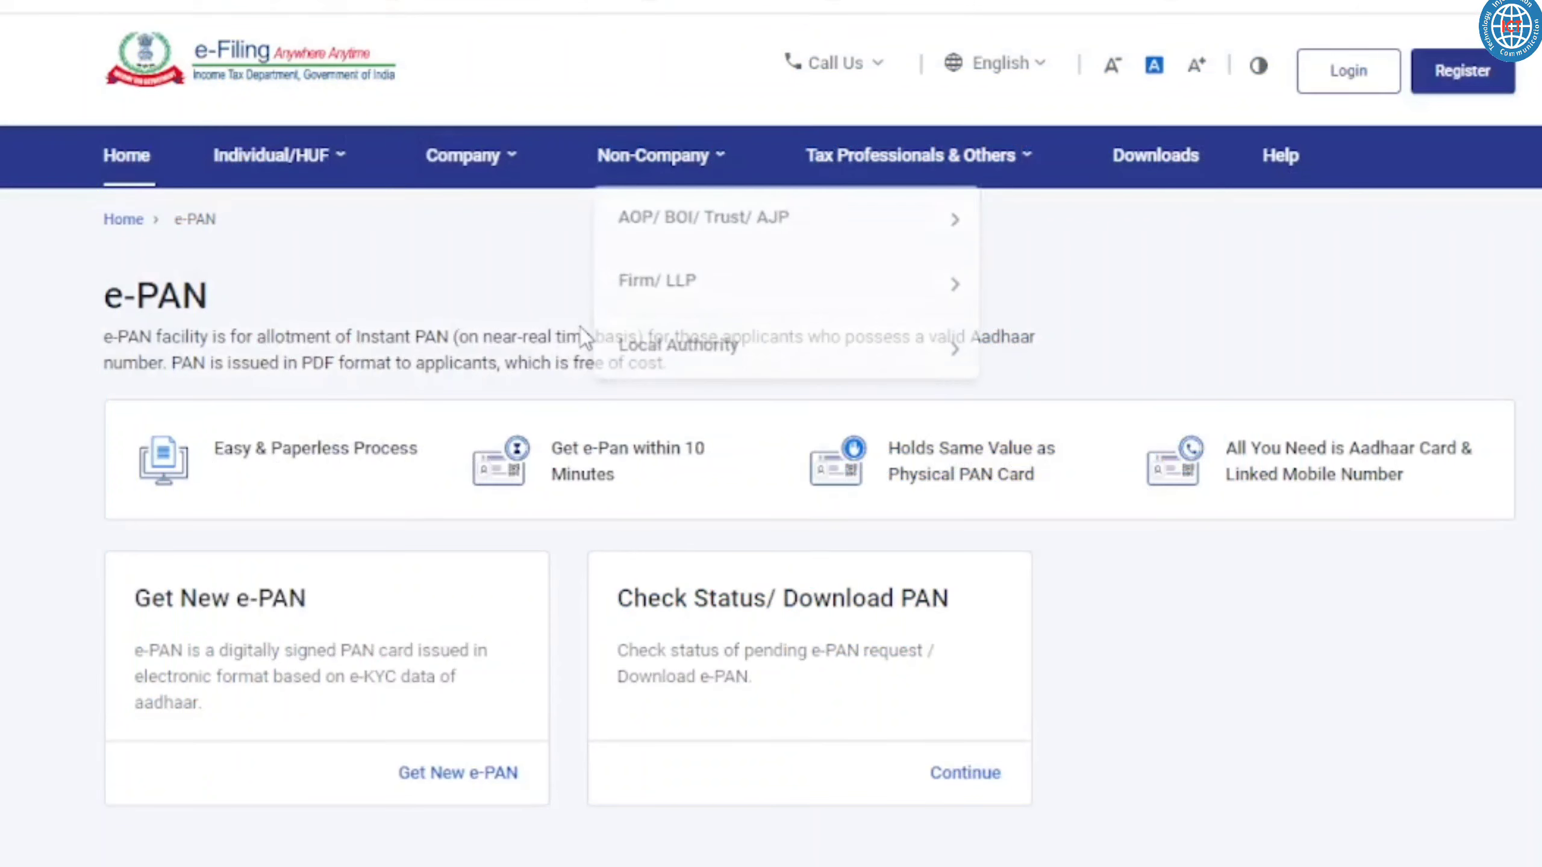
triple_click(581, 334)
left_click(775, 359)
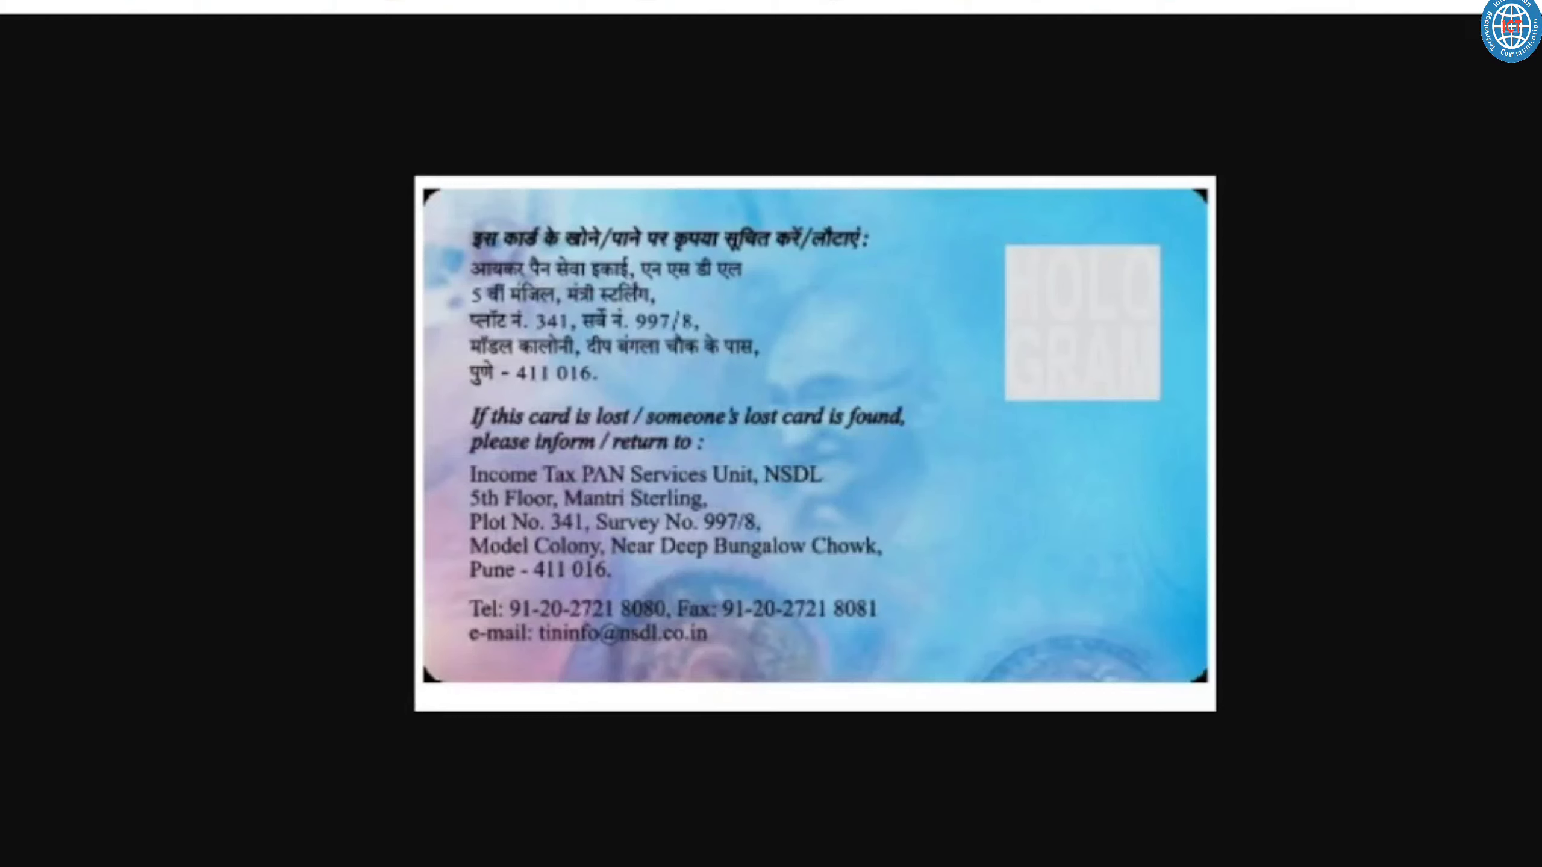
left_click(182, 2)
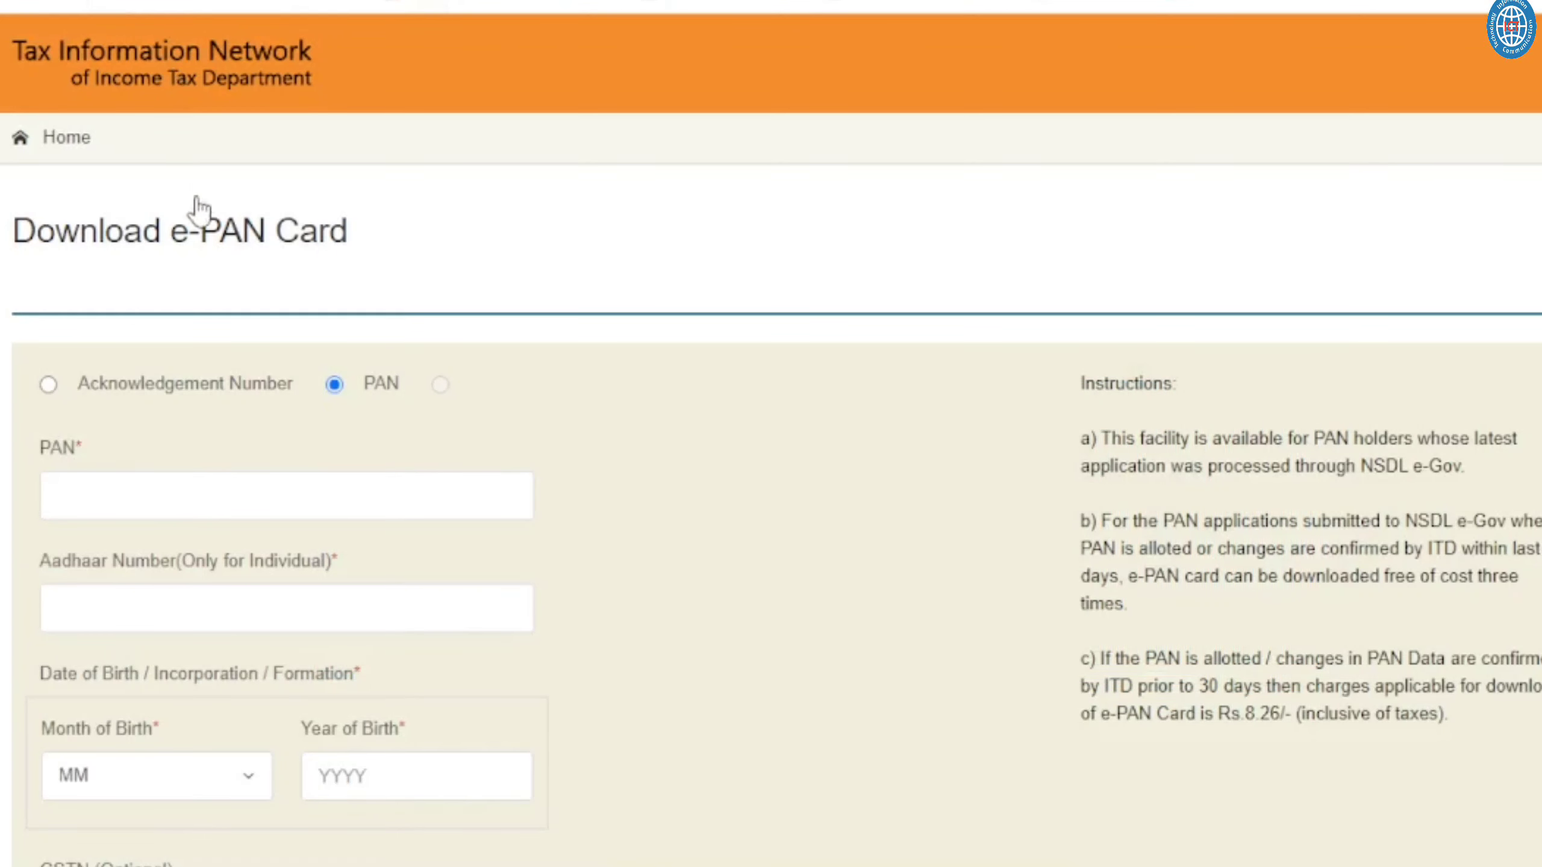
triple_click(278, 249)
left_click(458, 268)
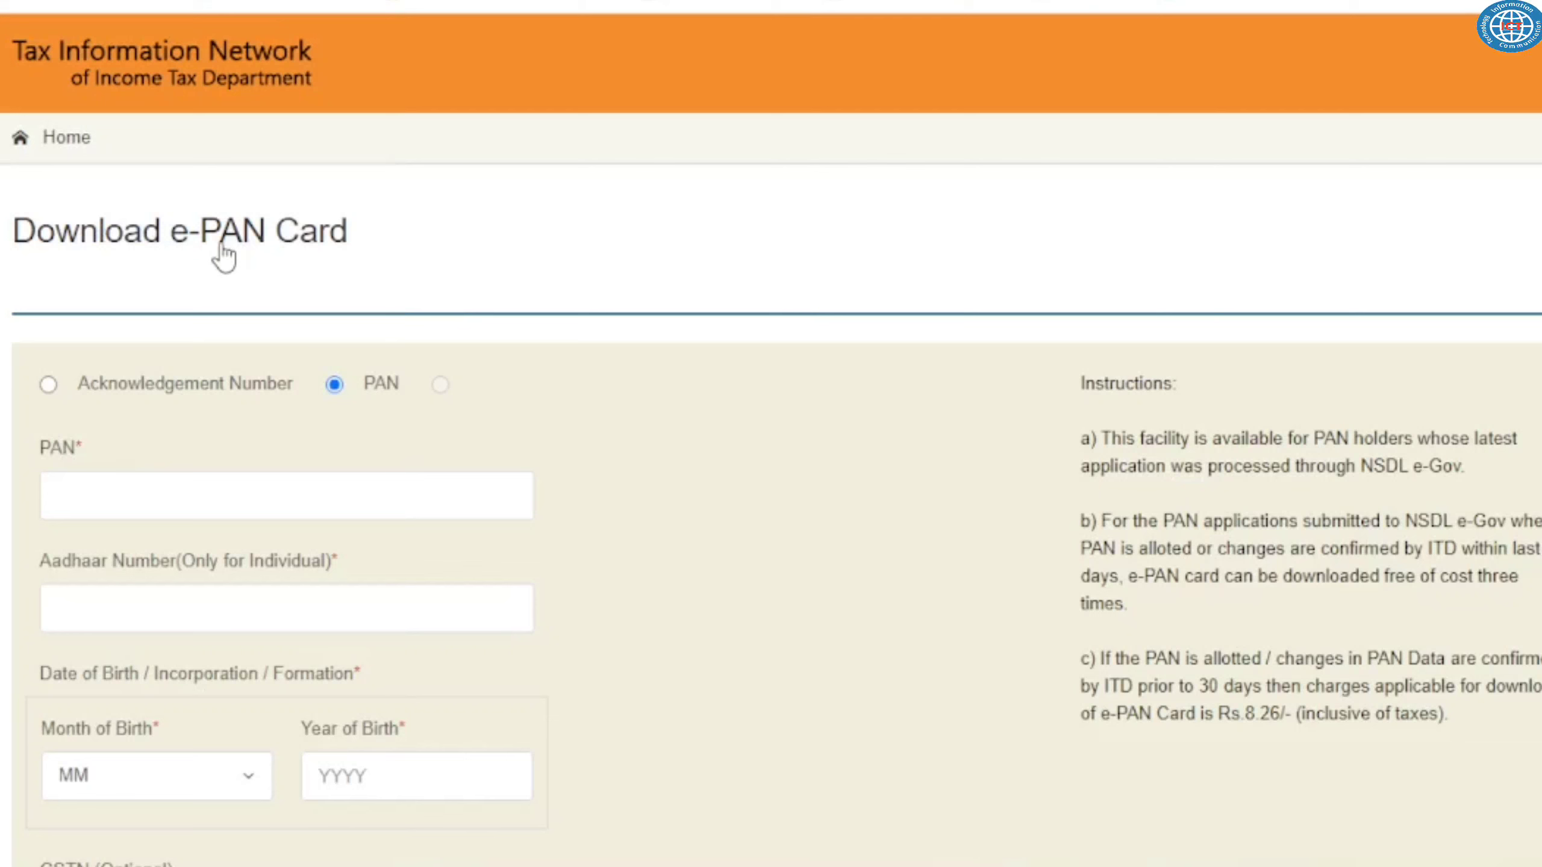
triple_click(237, 252)
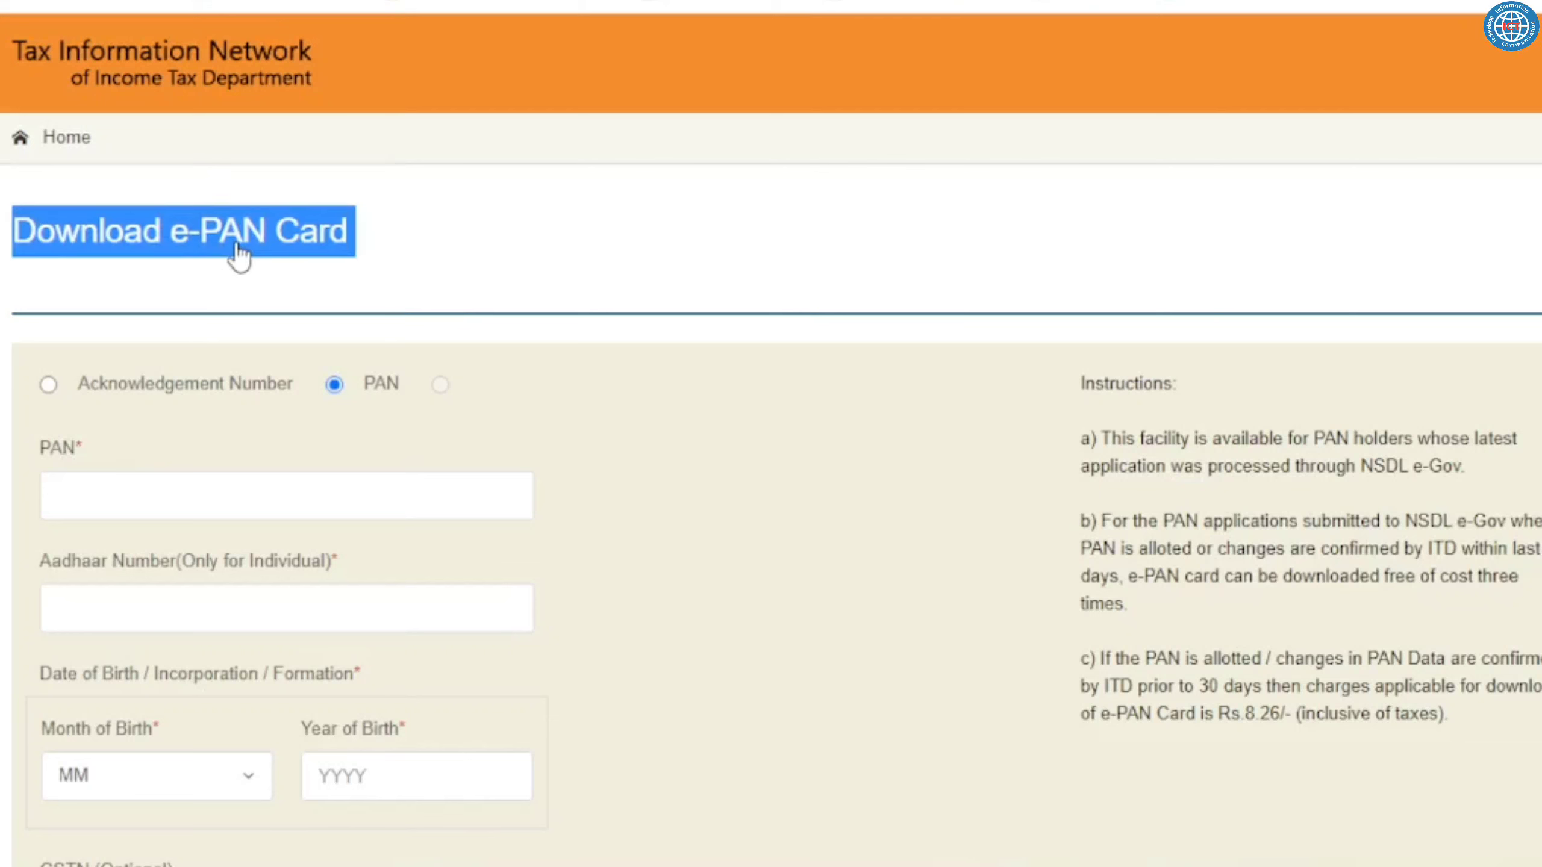
left_click(425, 254)
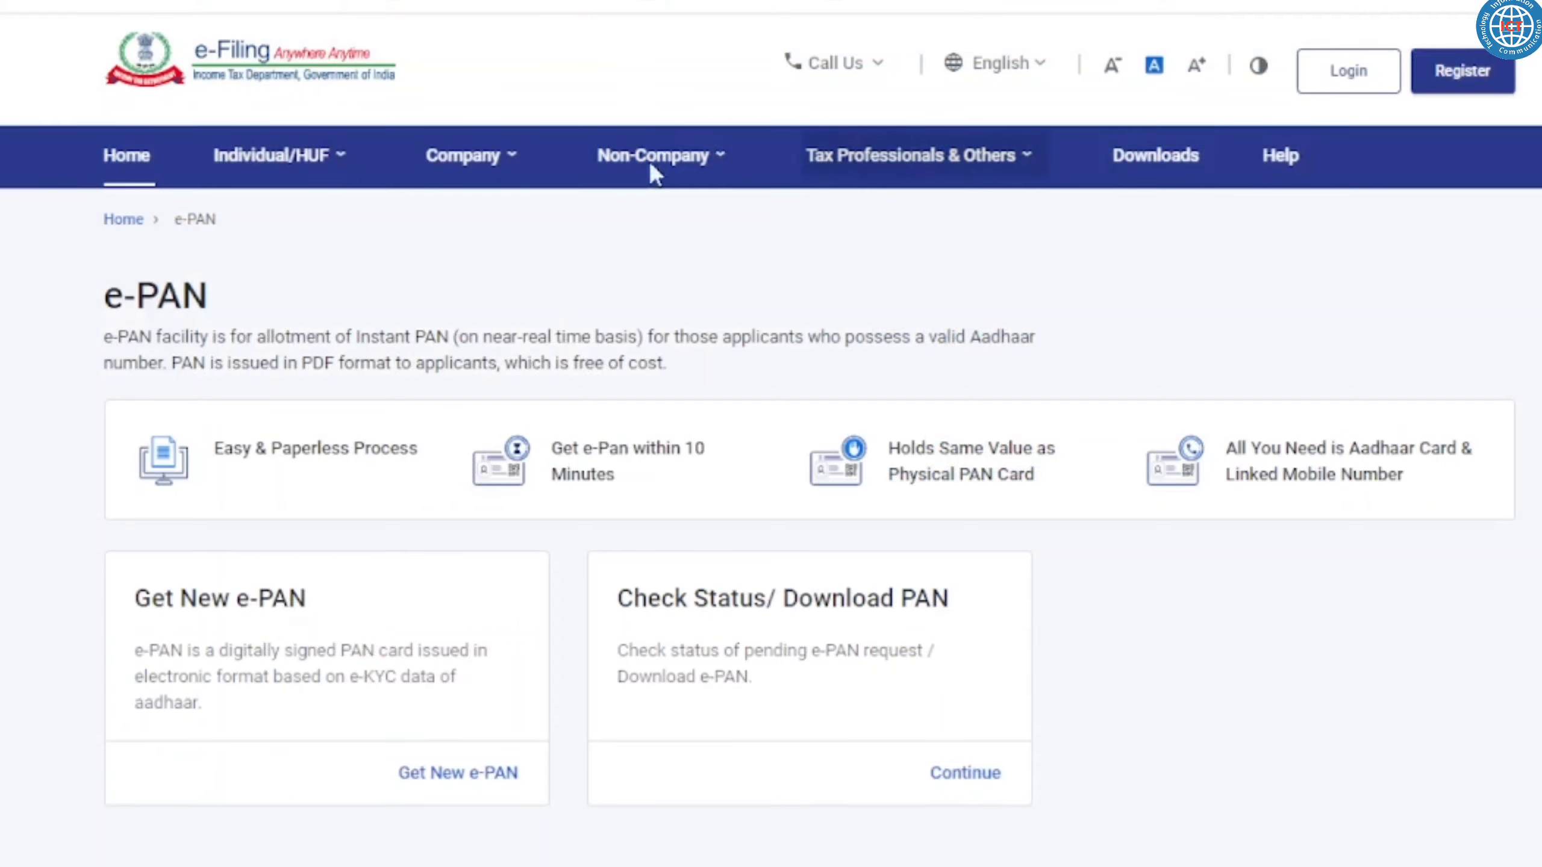
triple_click(442, 351)
left_click(570, 312)
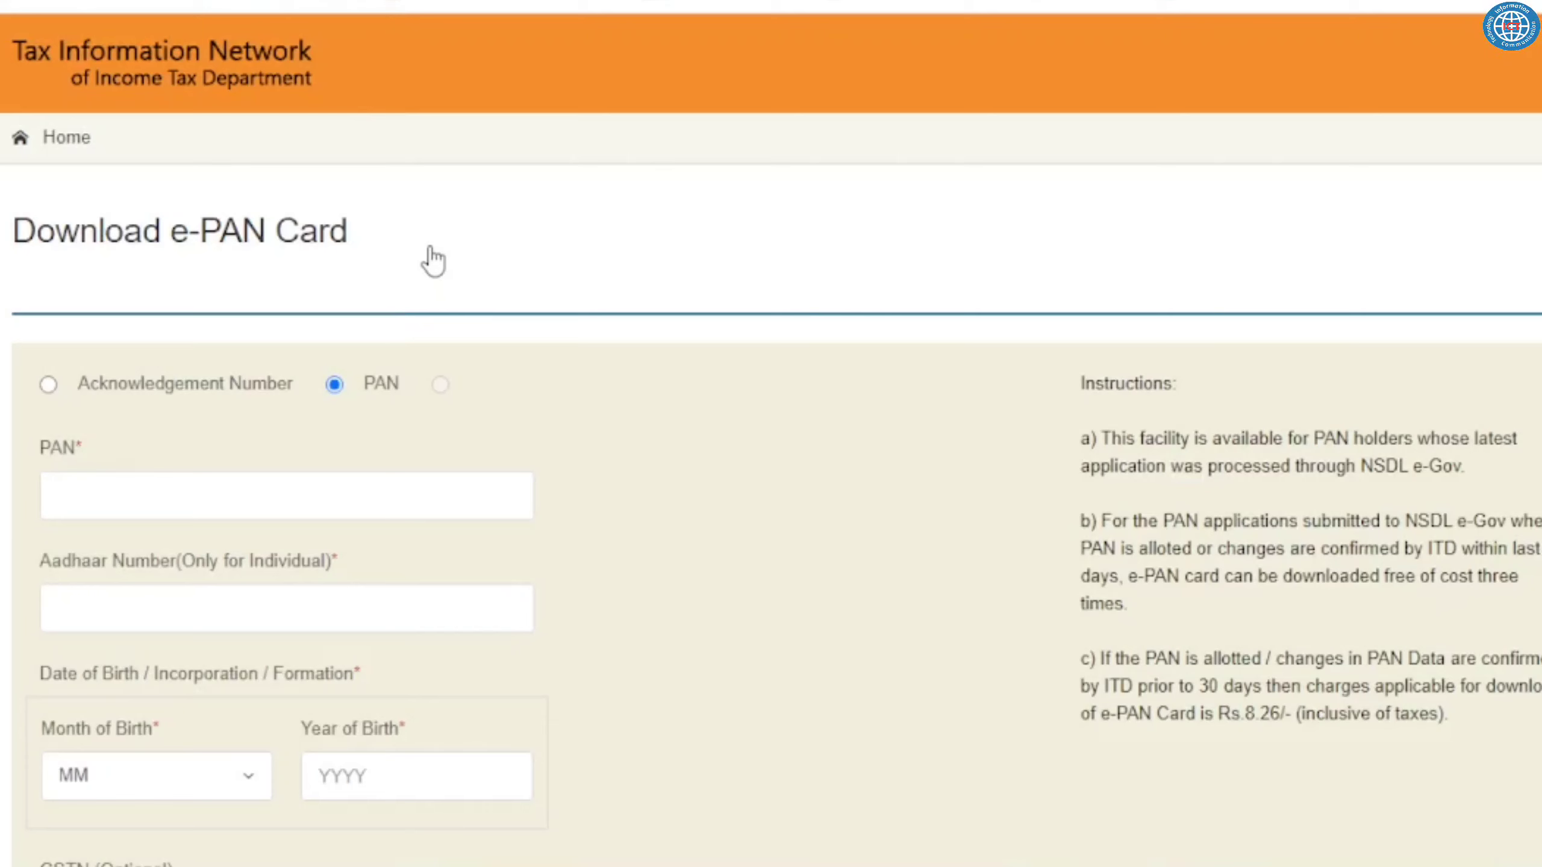
triple_click(209, 238)
left_click(480, 272)
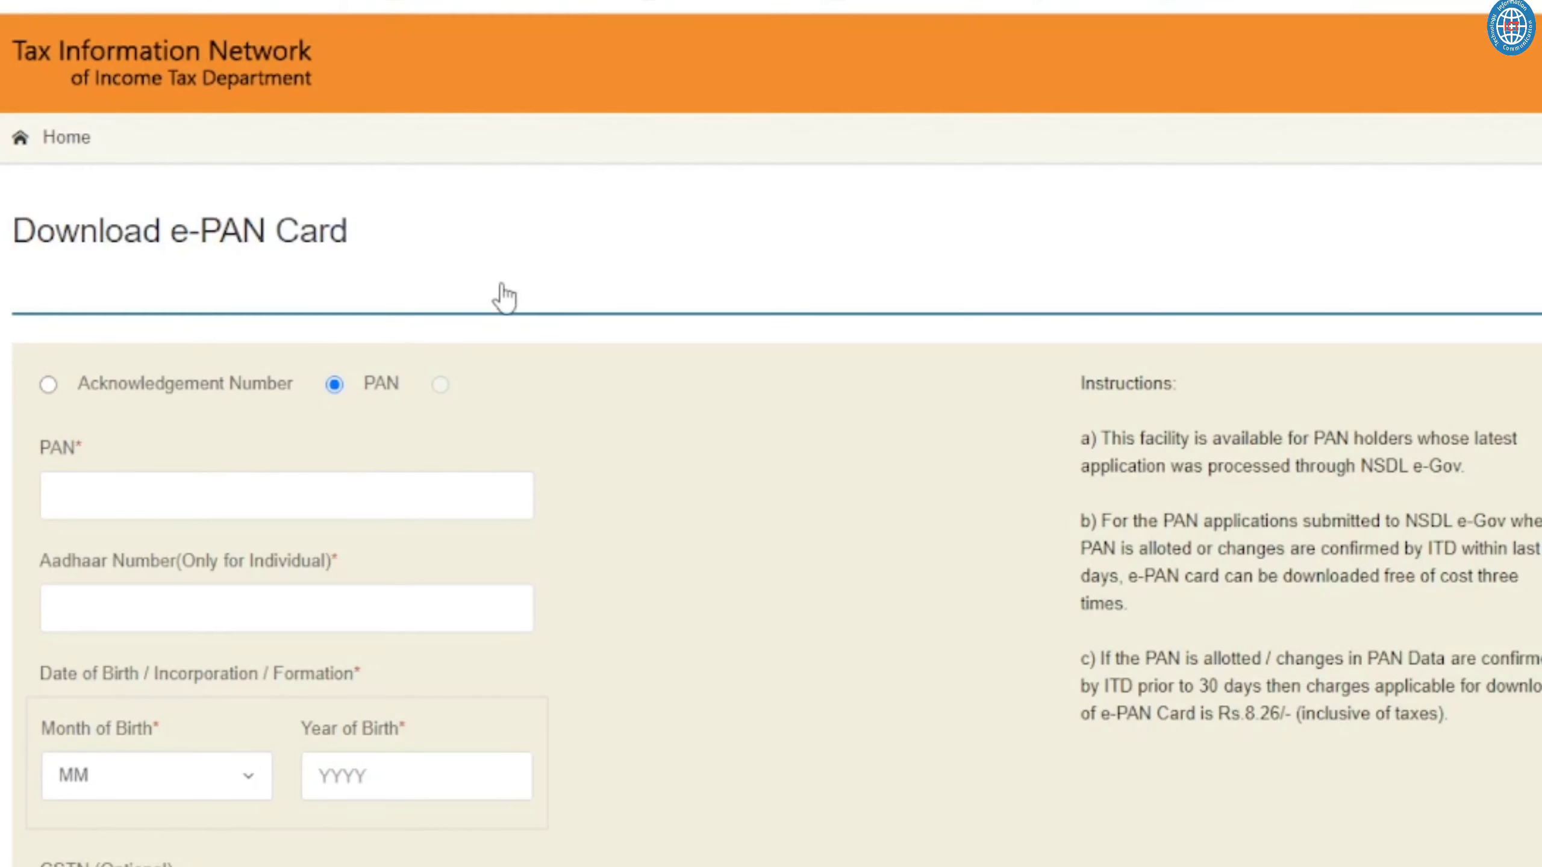
scroll(504, 298, "down", 2)
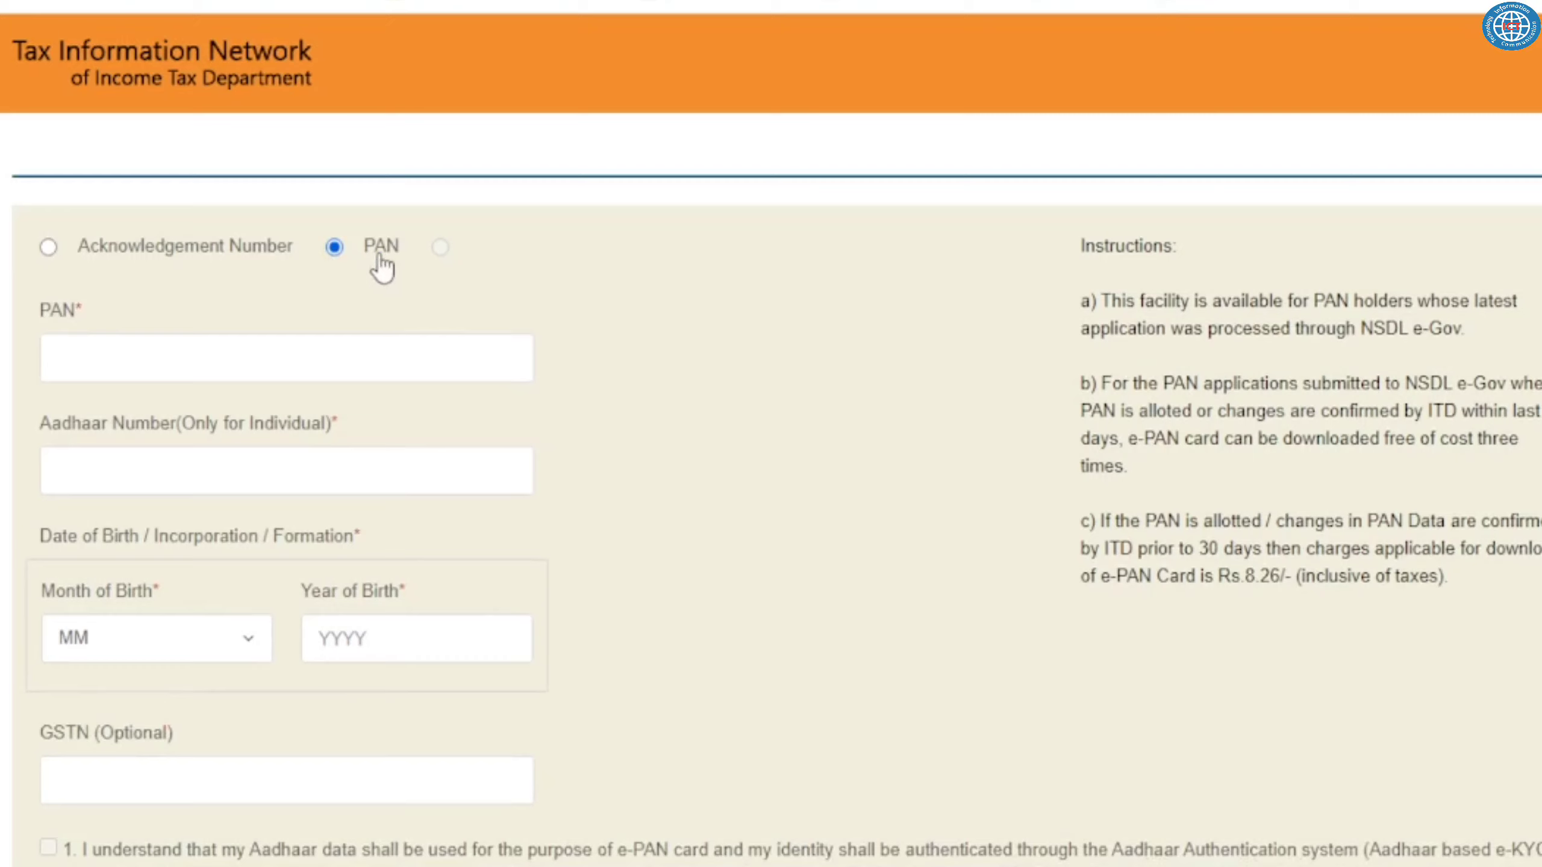
scroll(379, 261, "up", 2)
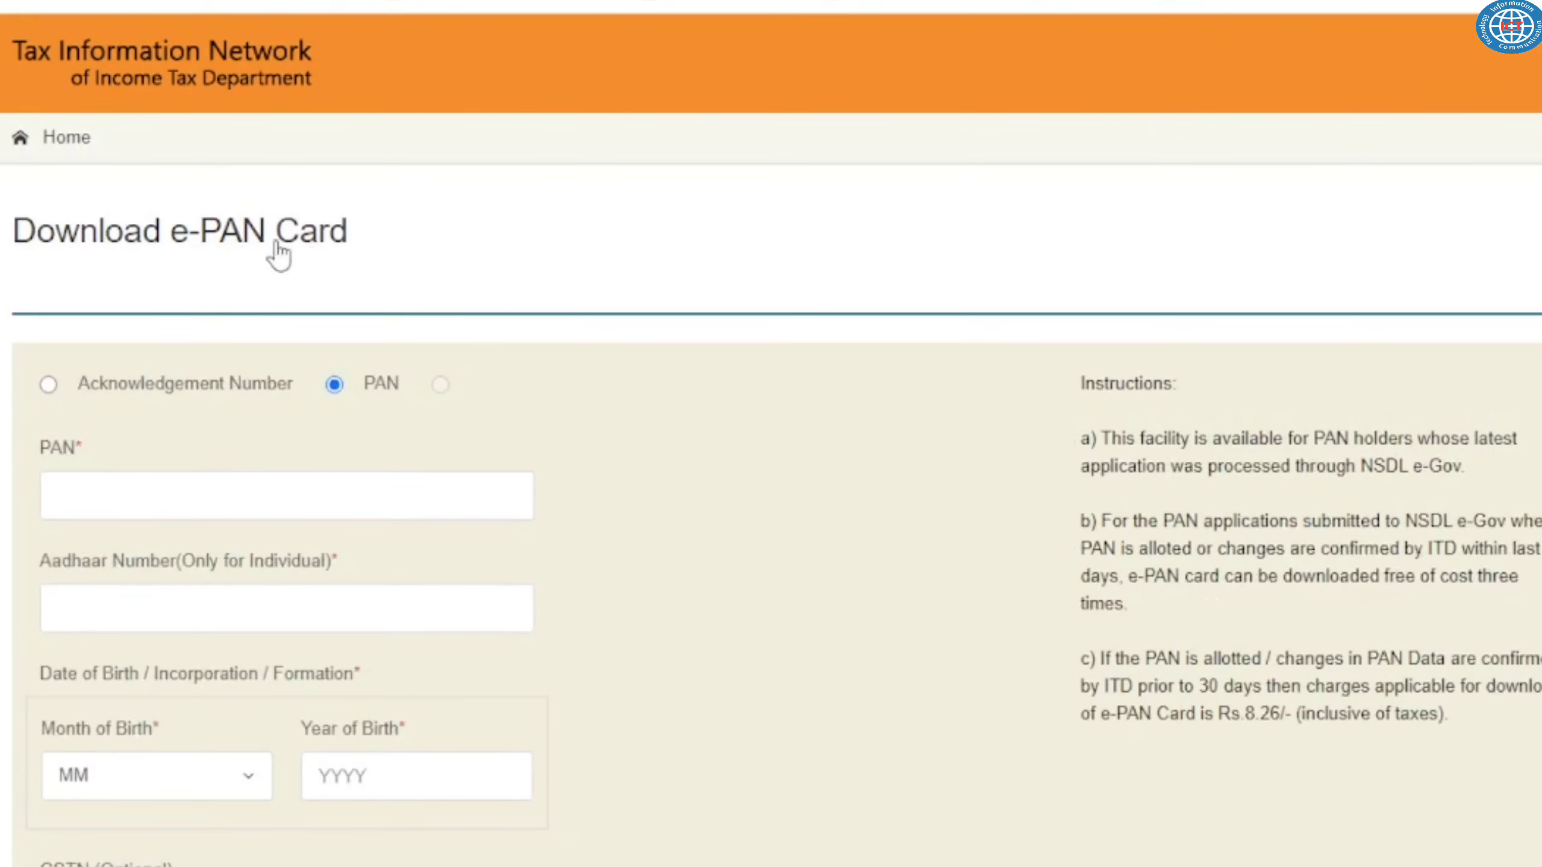
triple_click(271, 242)
left_click(465, 266)
scroll(467, 266, "down", 2)
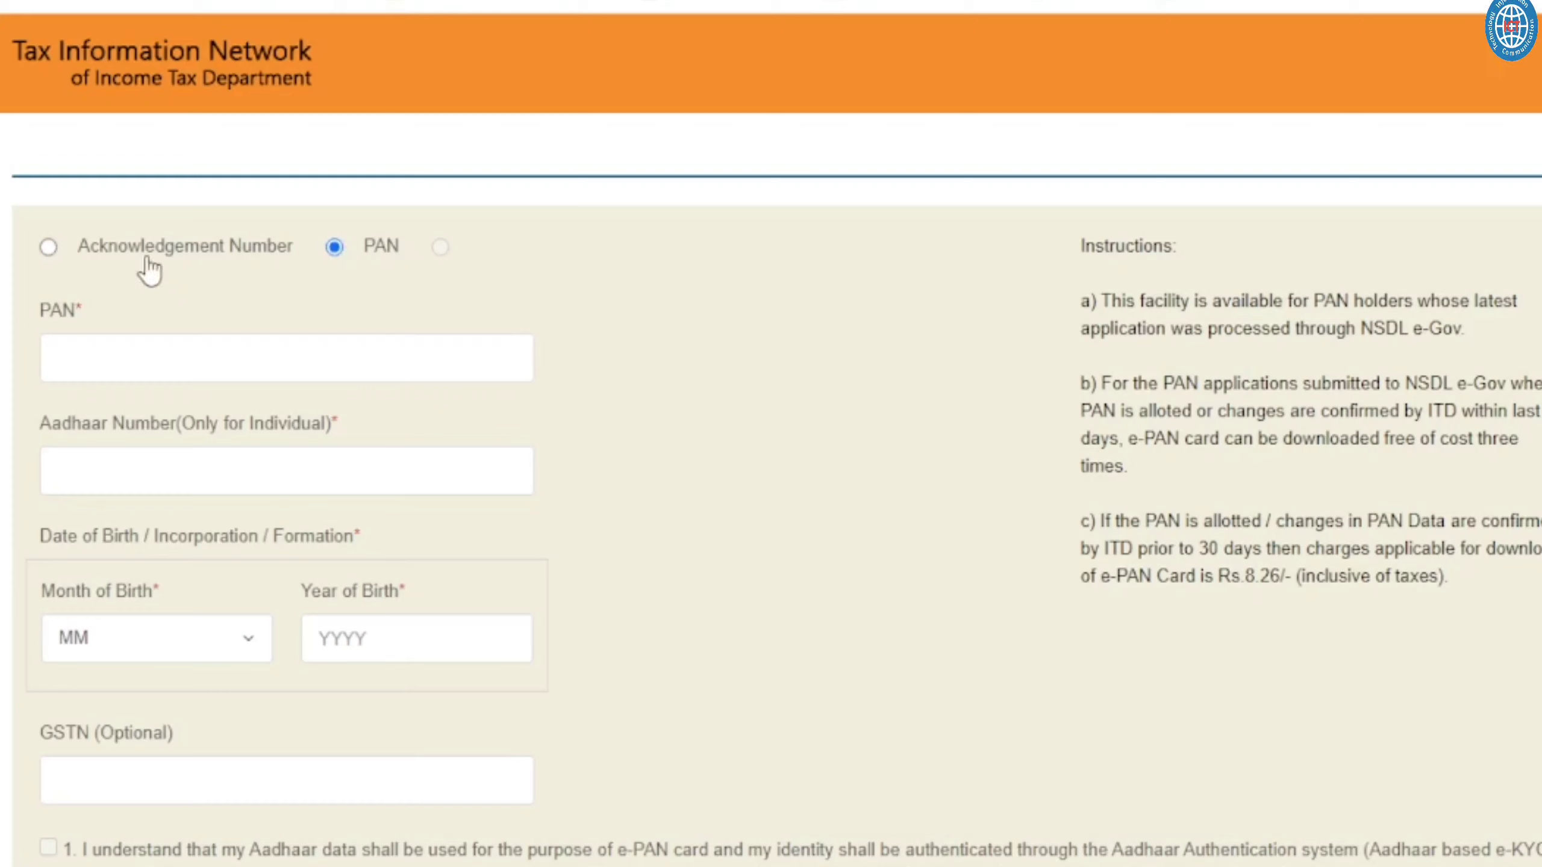
left_click(49, 249)
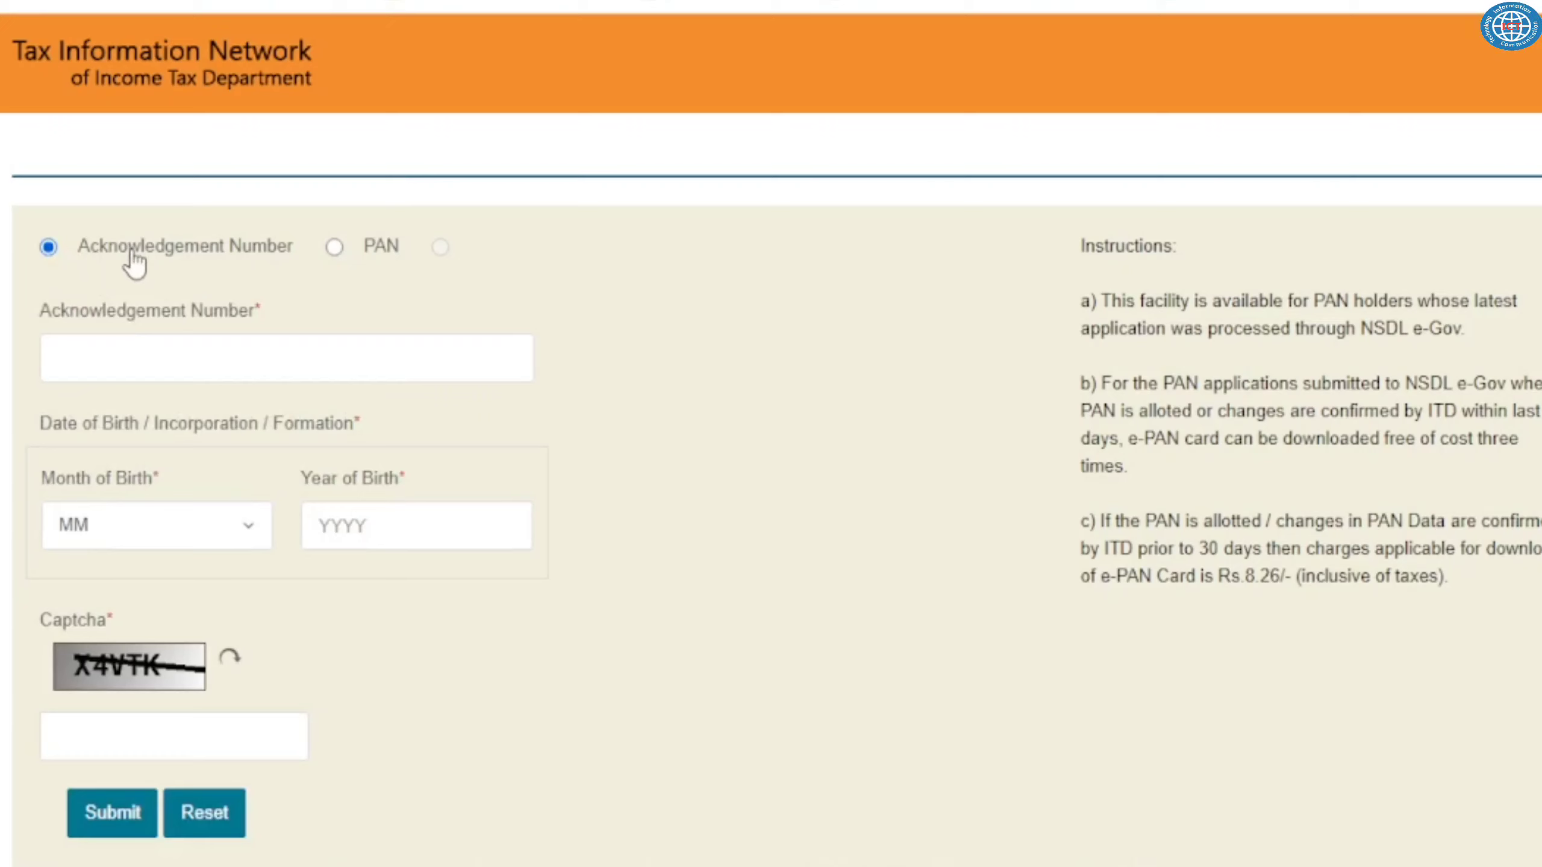
left_click_drag(123, 313, 293, 314)
left_click(362, 306)
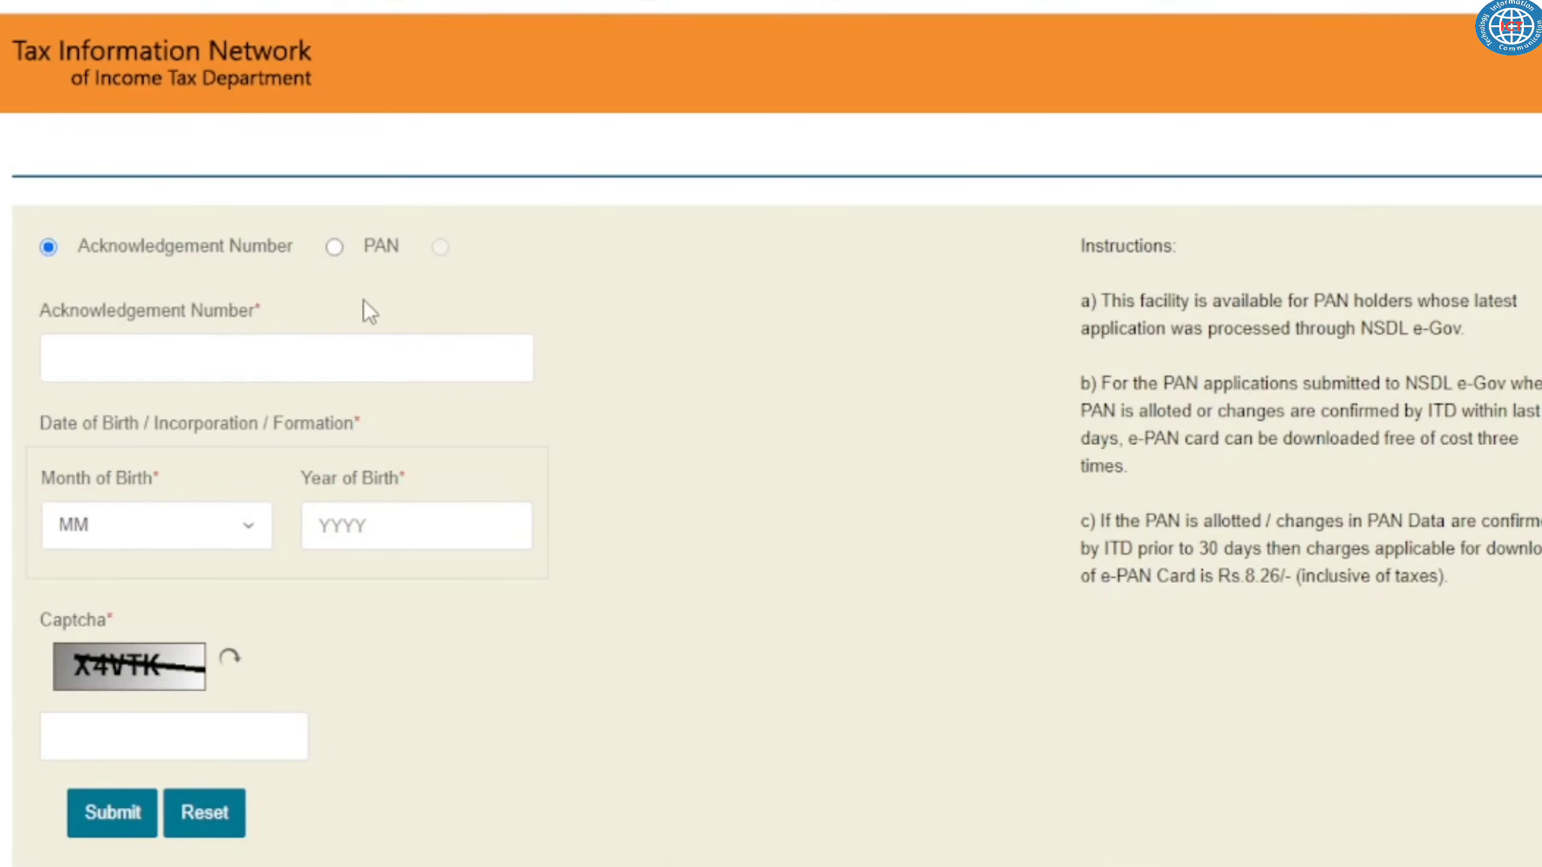
scroll(188, 354, "down", 2)
left_click(146, 391)
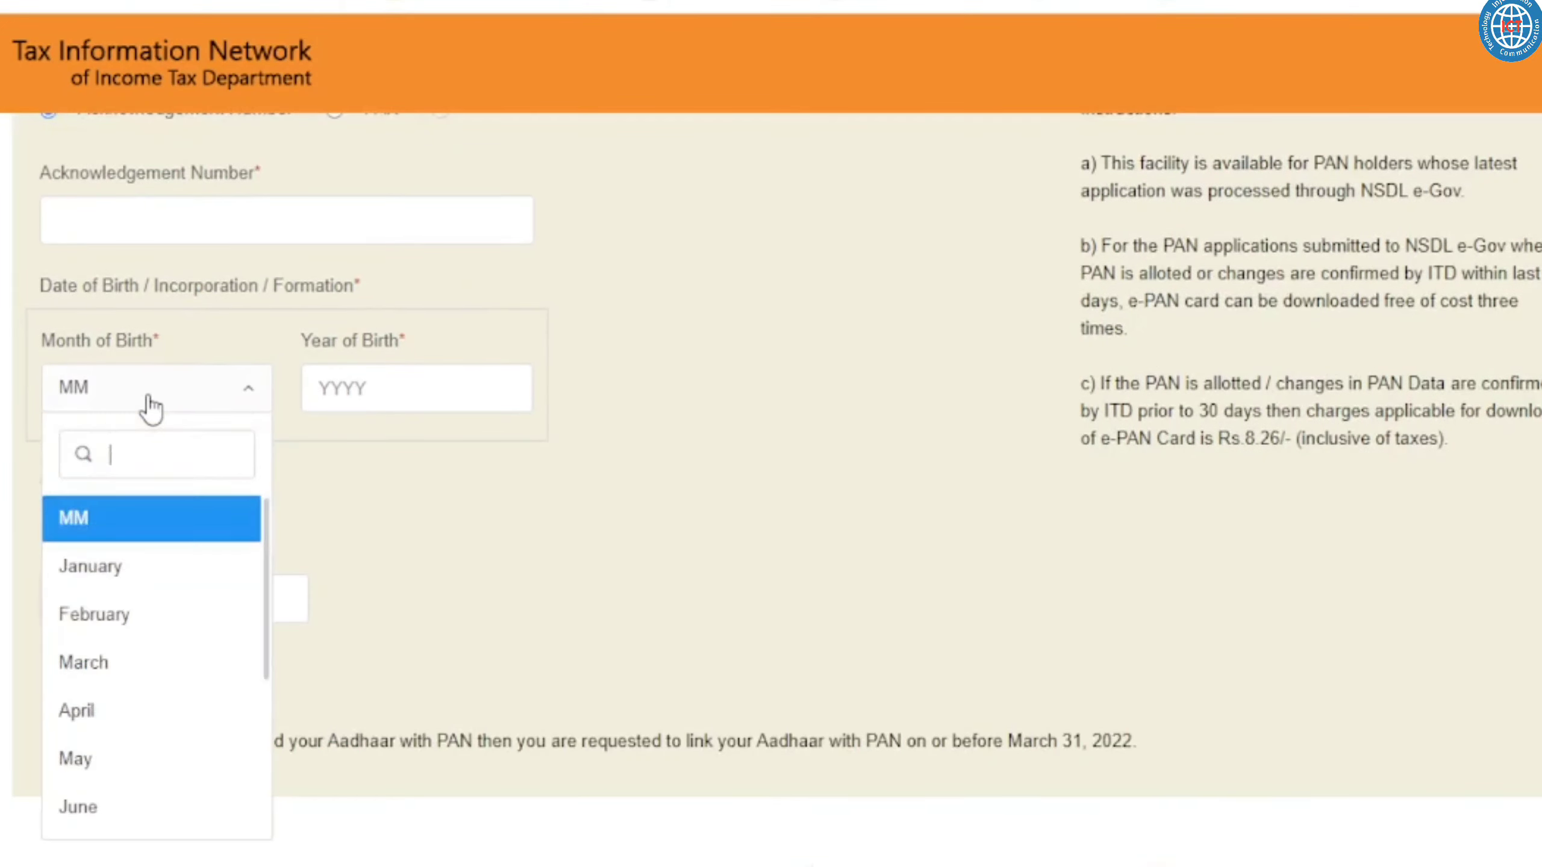
triple_click(109, 349)
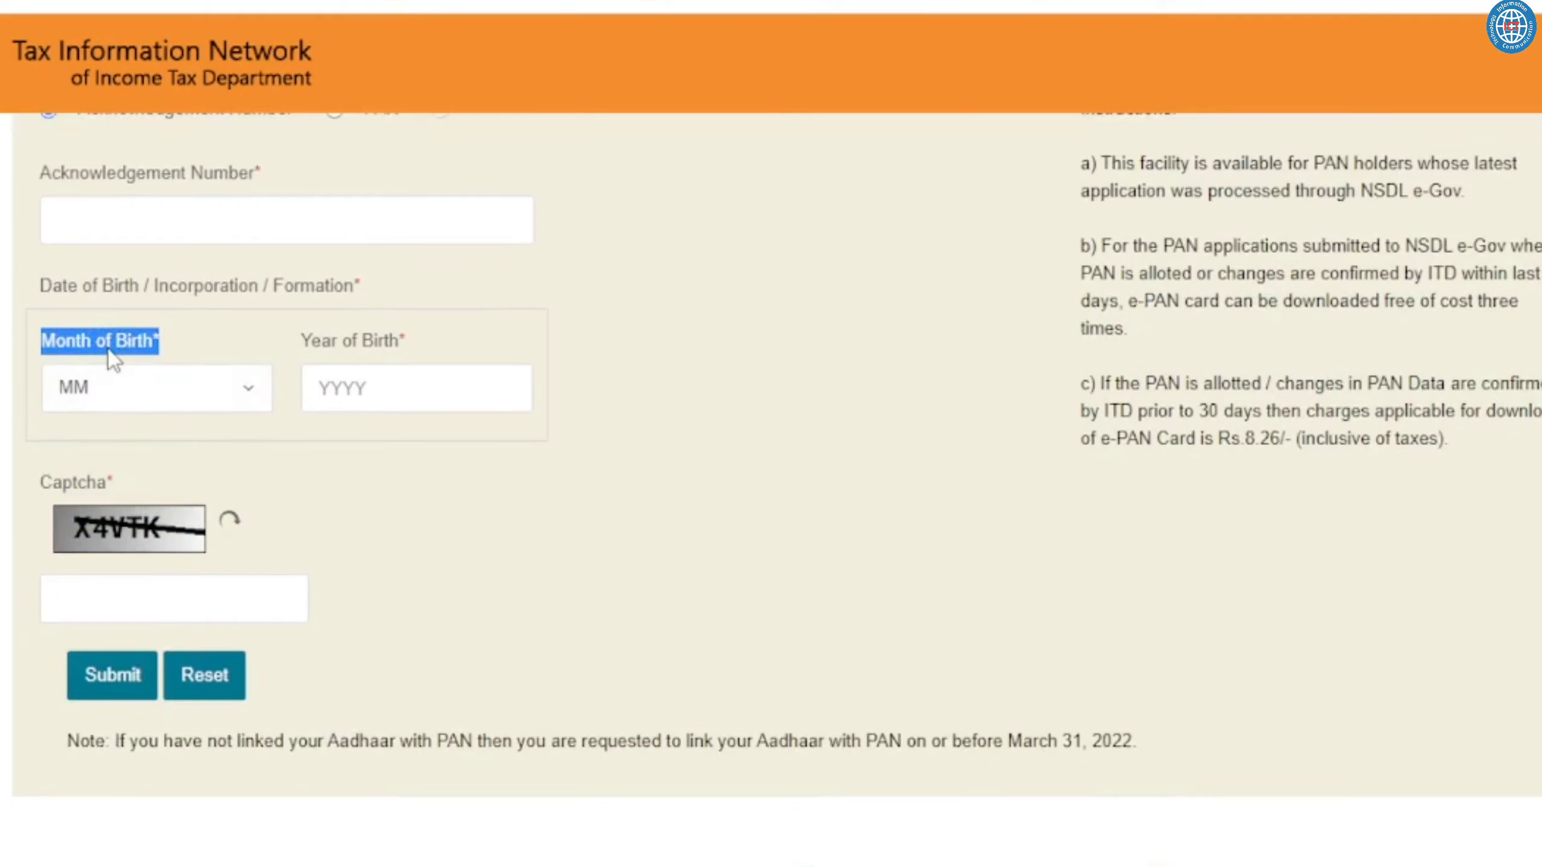
left_click(126, 402)
left_click(356, 379)
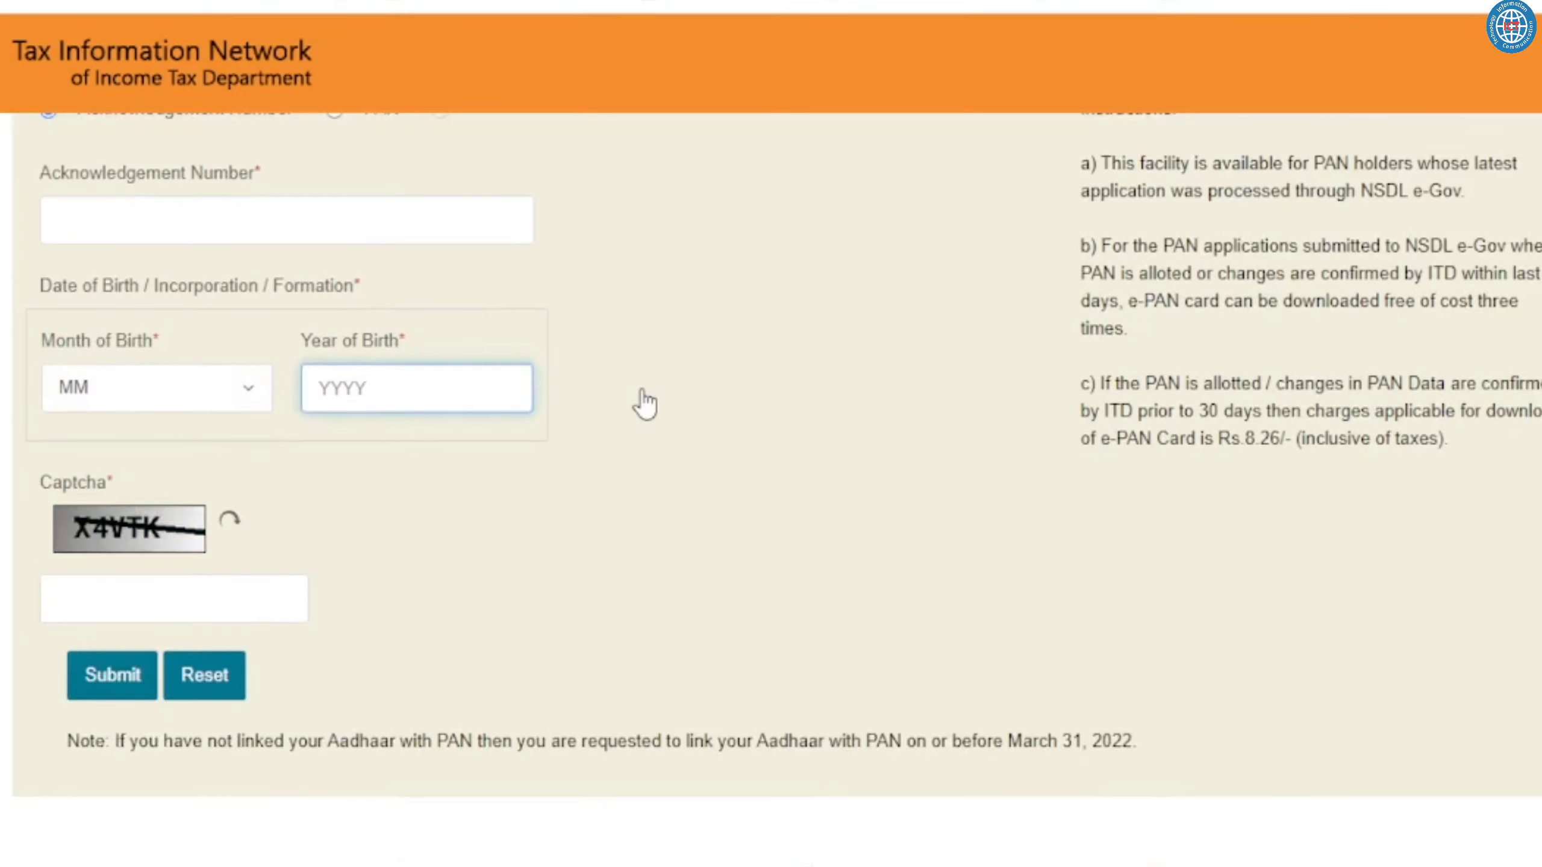
left_click(589, 410)
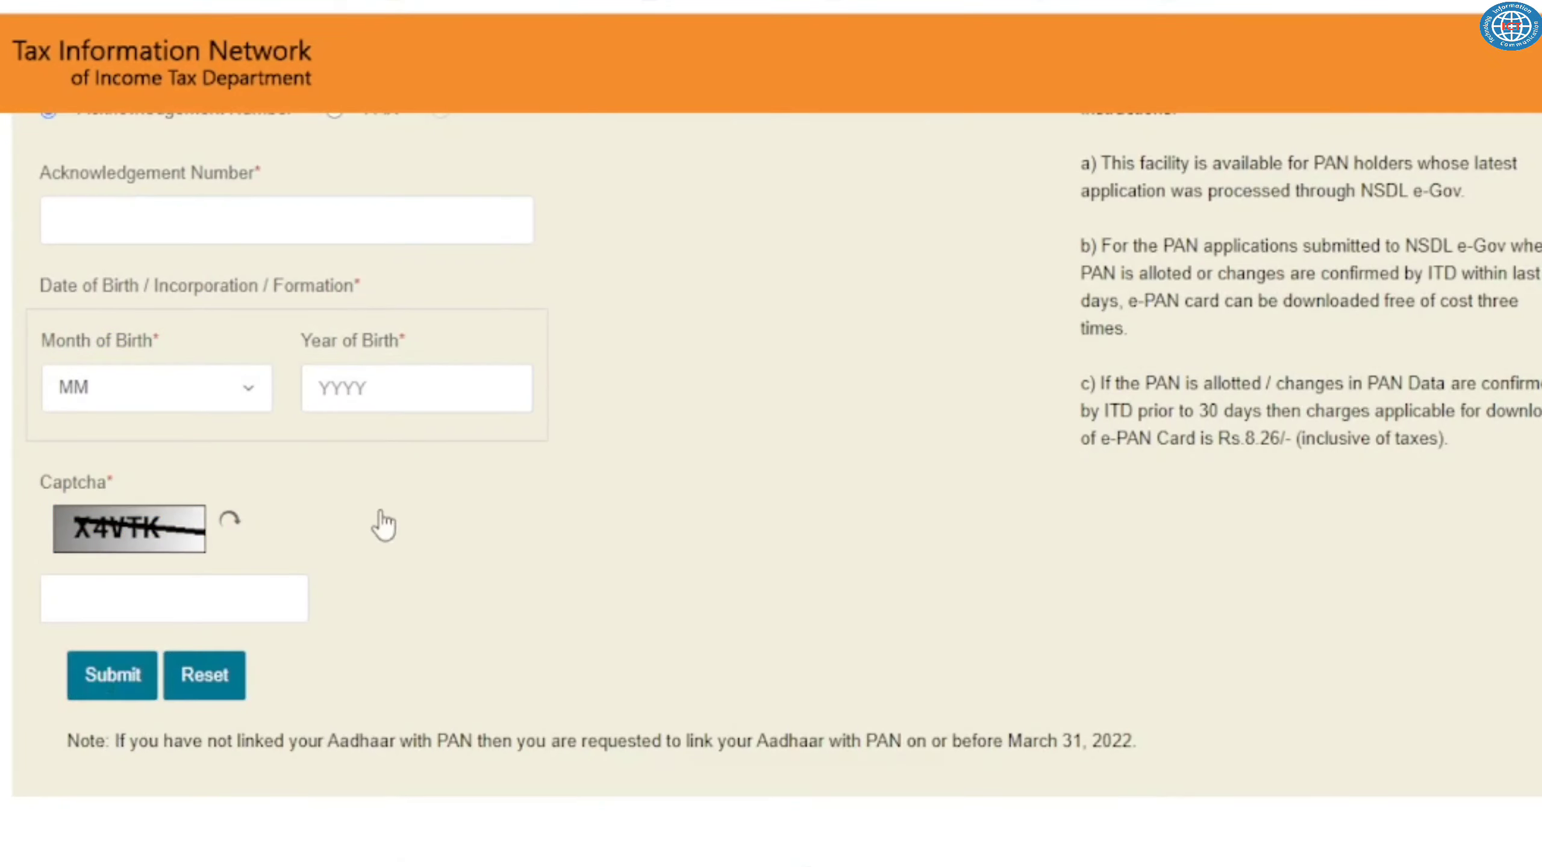
scroll(387, 524, "up", 5)
left_click(335, 384)
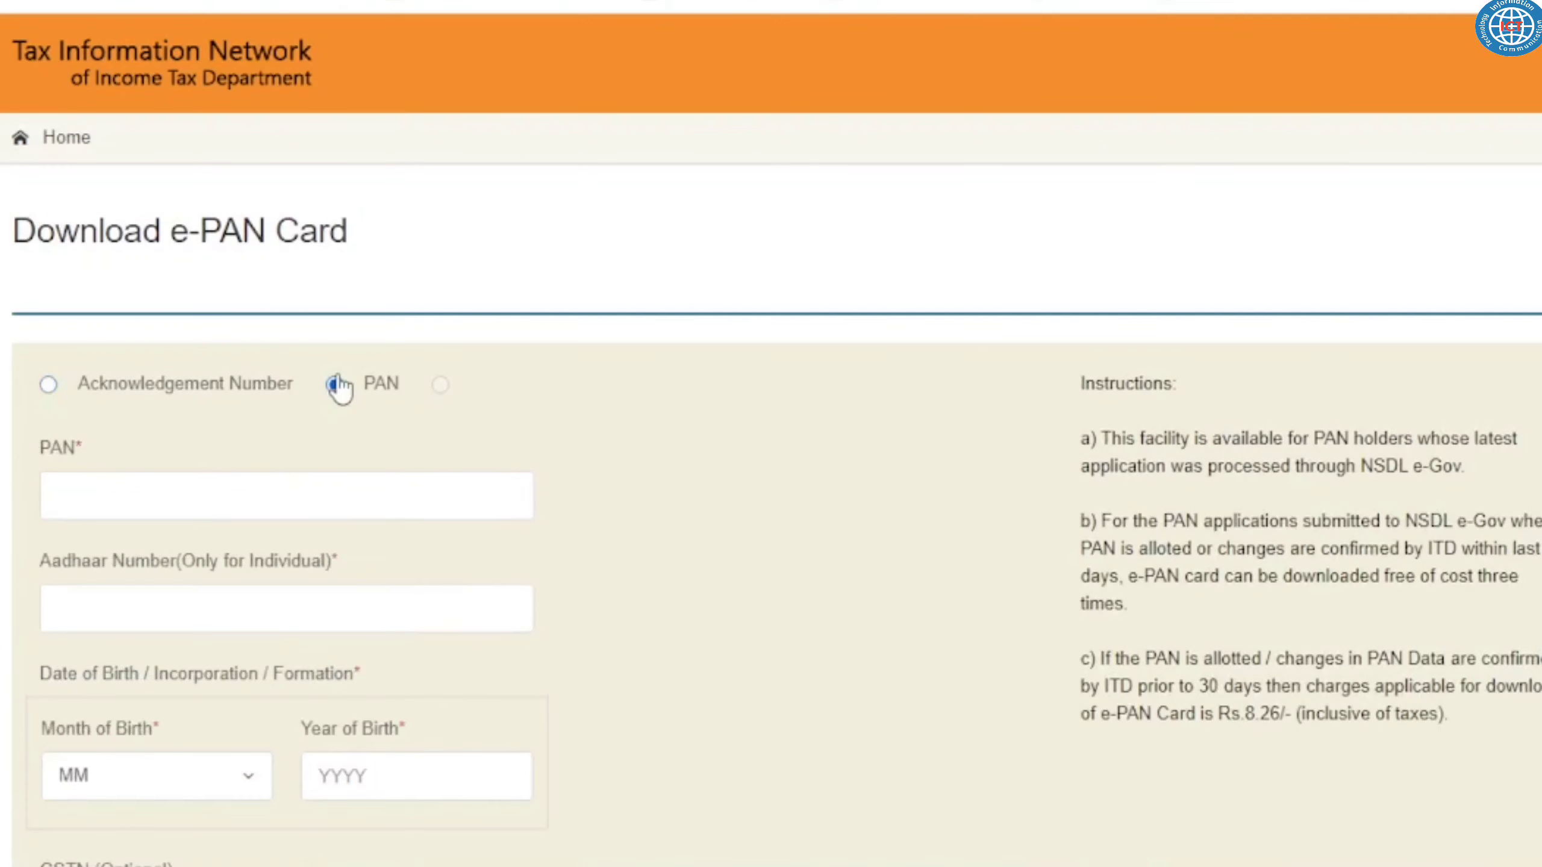
scroll(338, 388, "down", 5)
- Enter the PAN and Aadhaar number, with May as birth month and the birth year
left_click(111, 221)
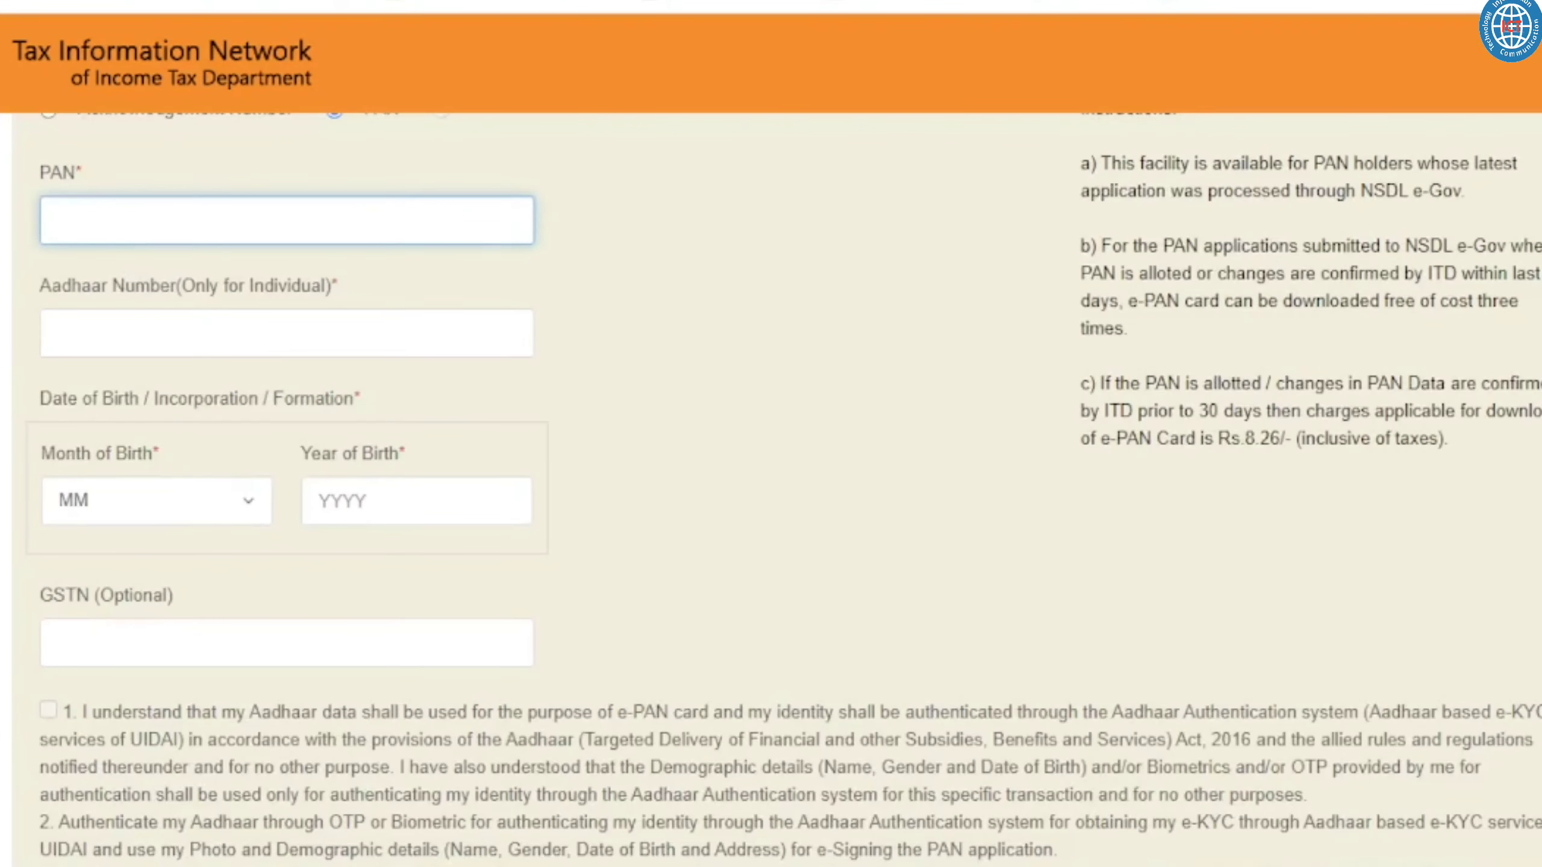
left_click(152, 336)
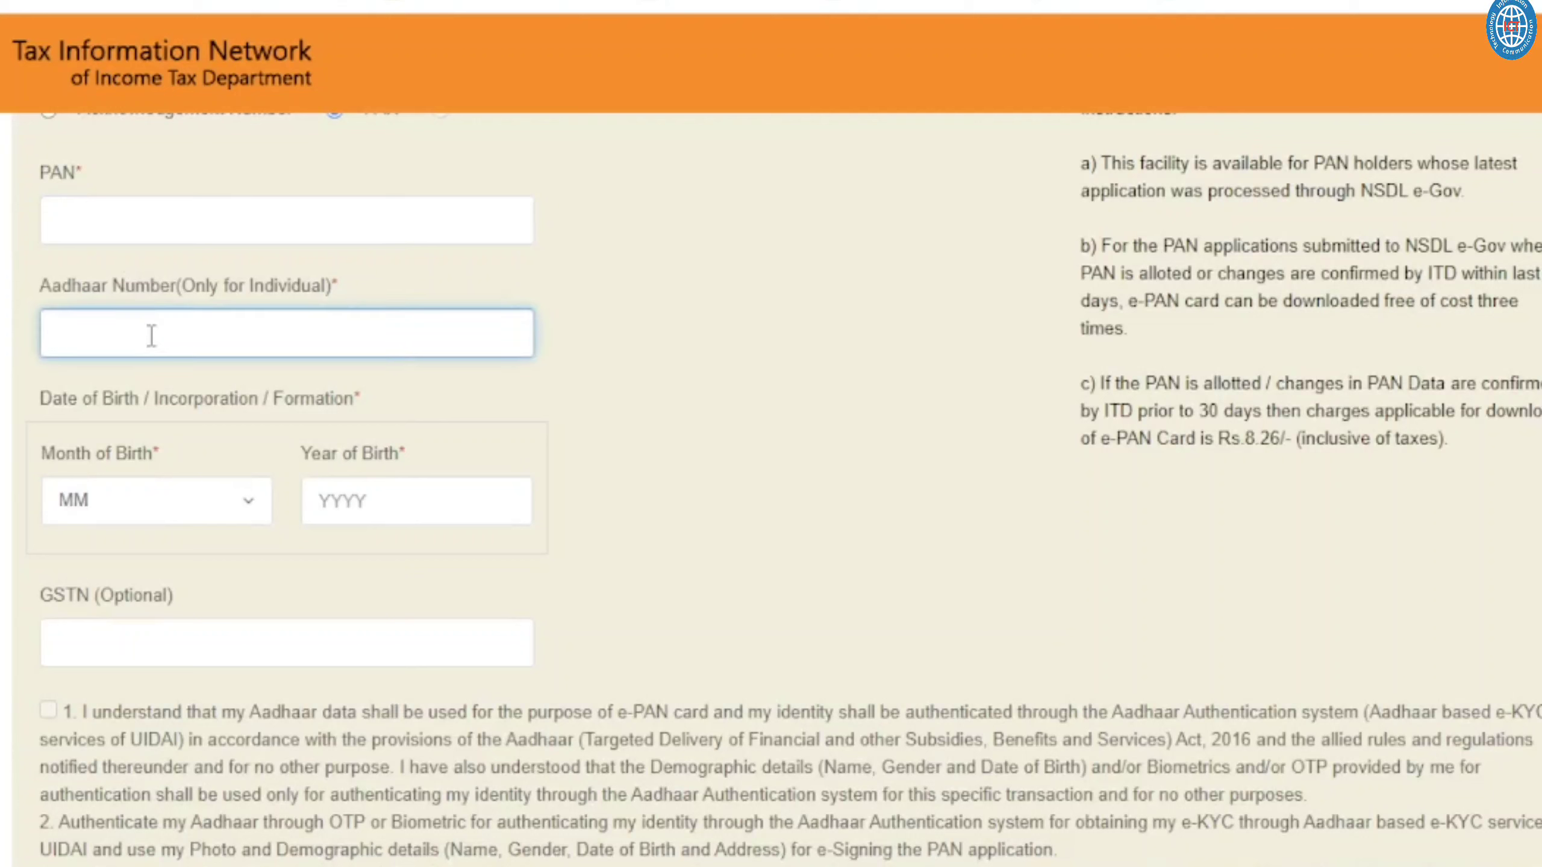
left_click(108, 501)
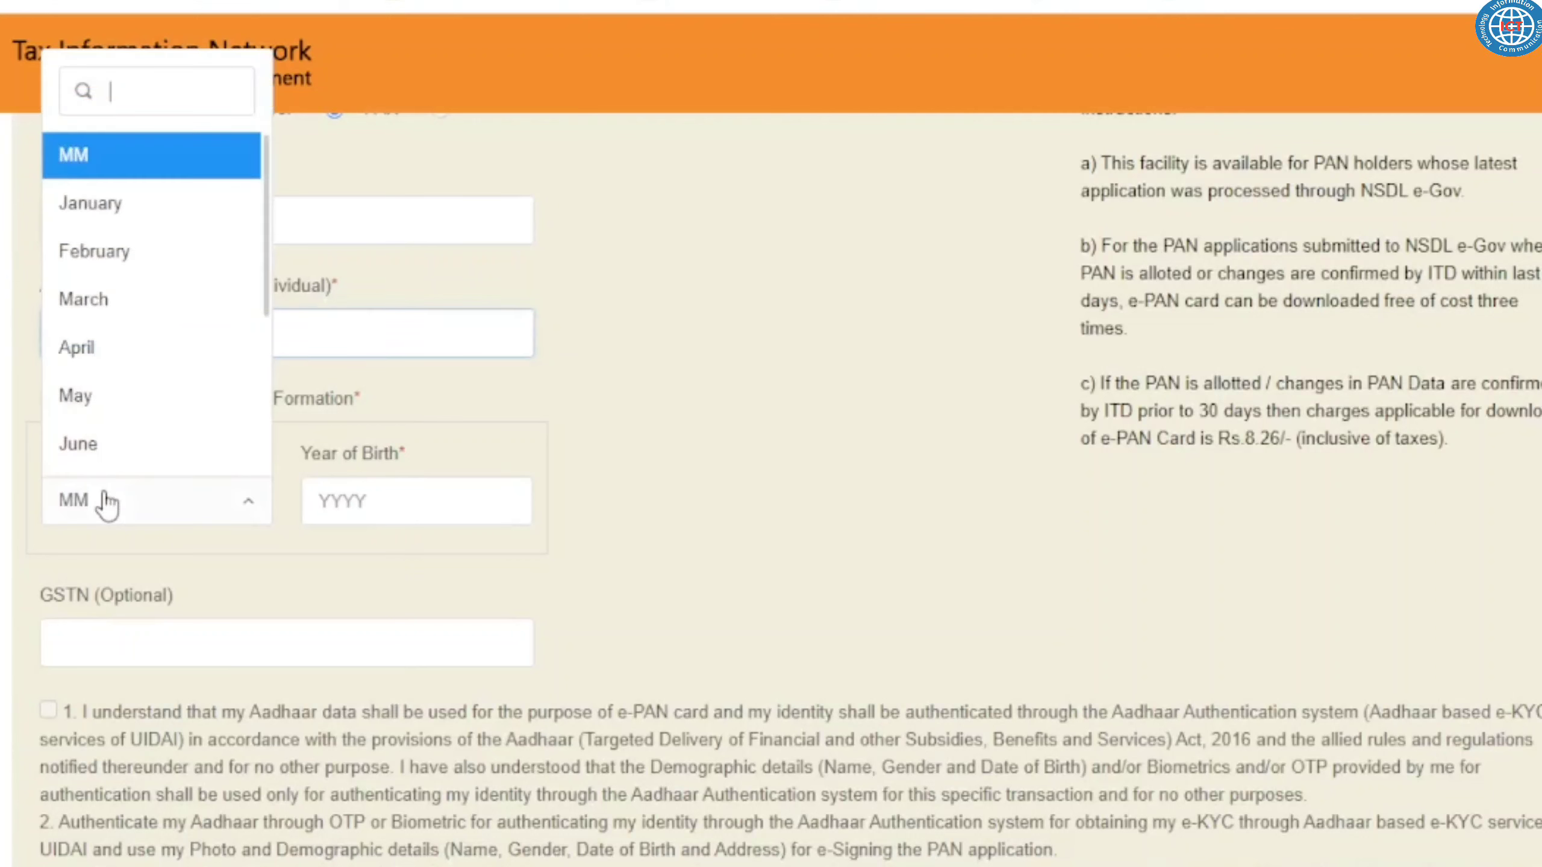
left_click(122, 396)
left_click(387, 499)
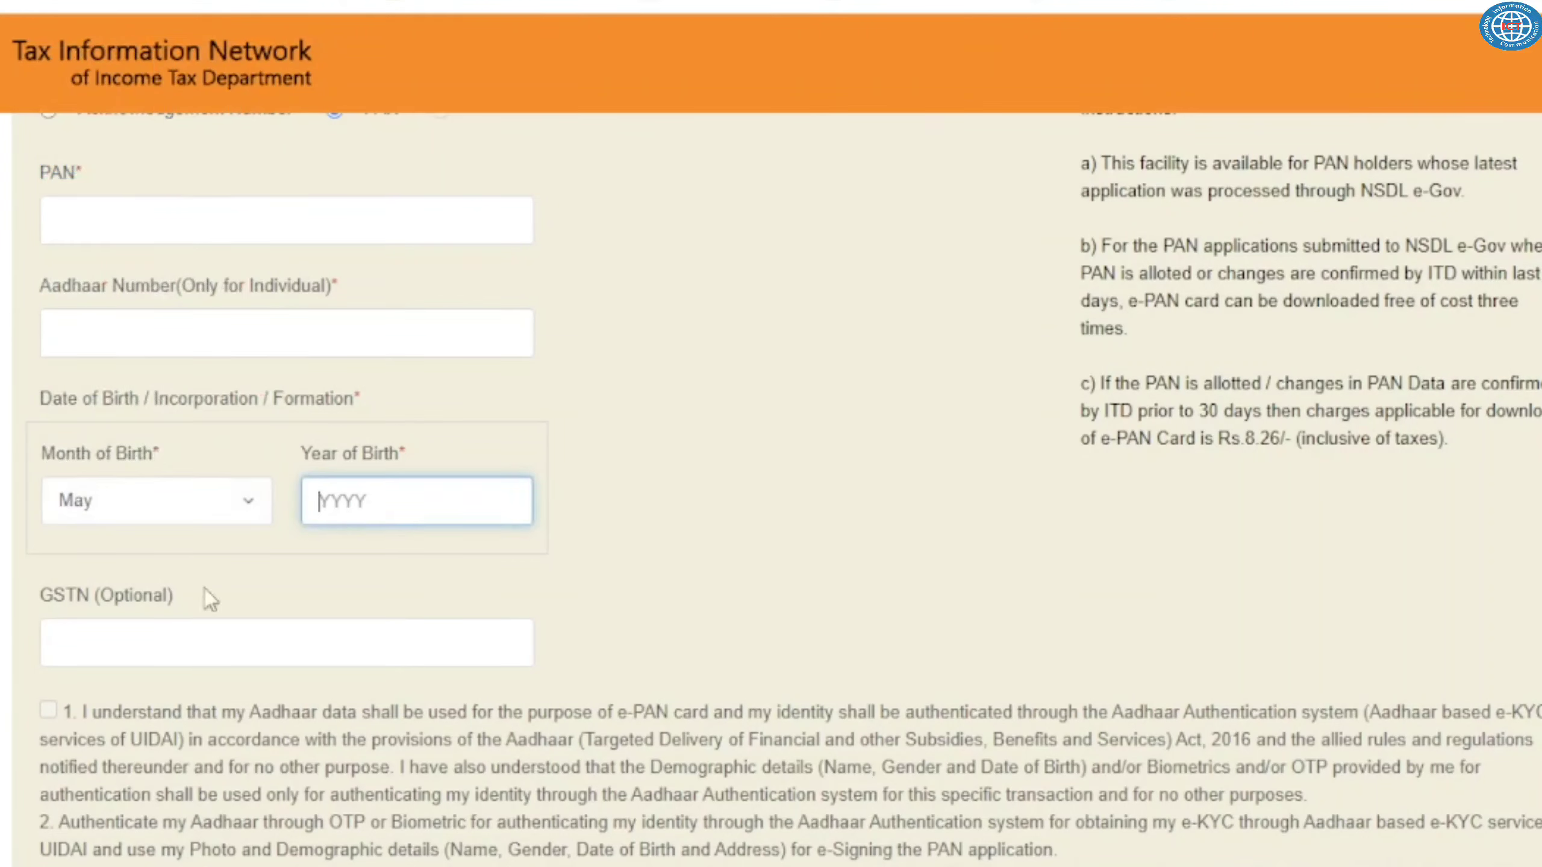
- Enter the captcha answer and submit the e-PAN download form
scroll(165, 551, "down", 2)
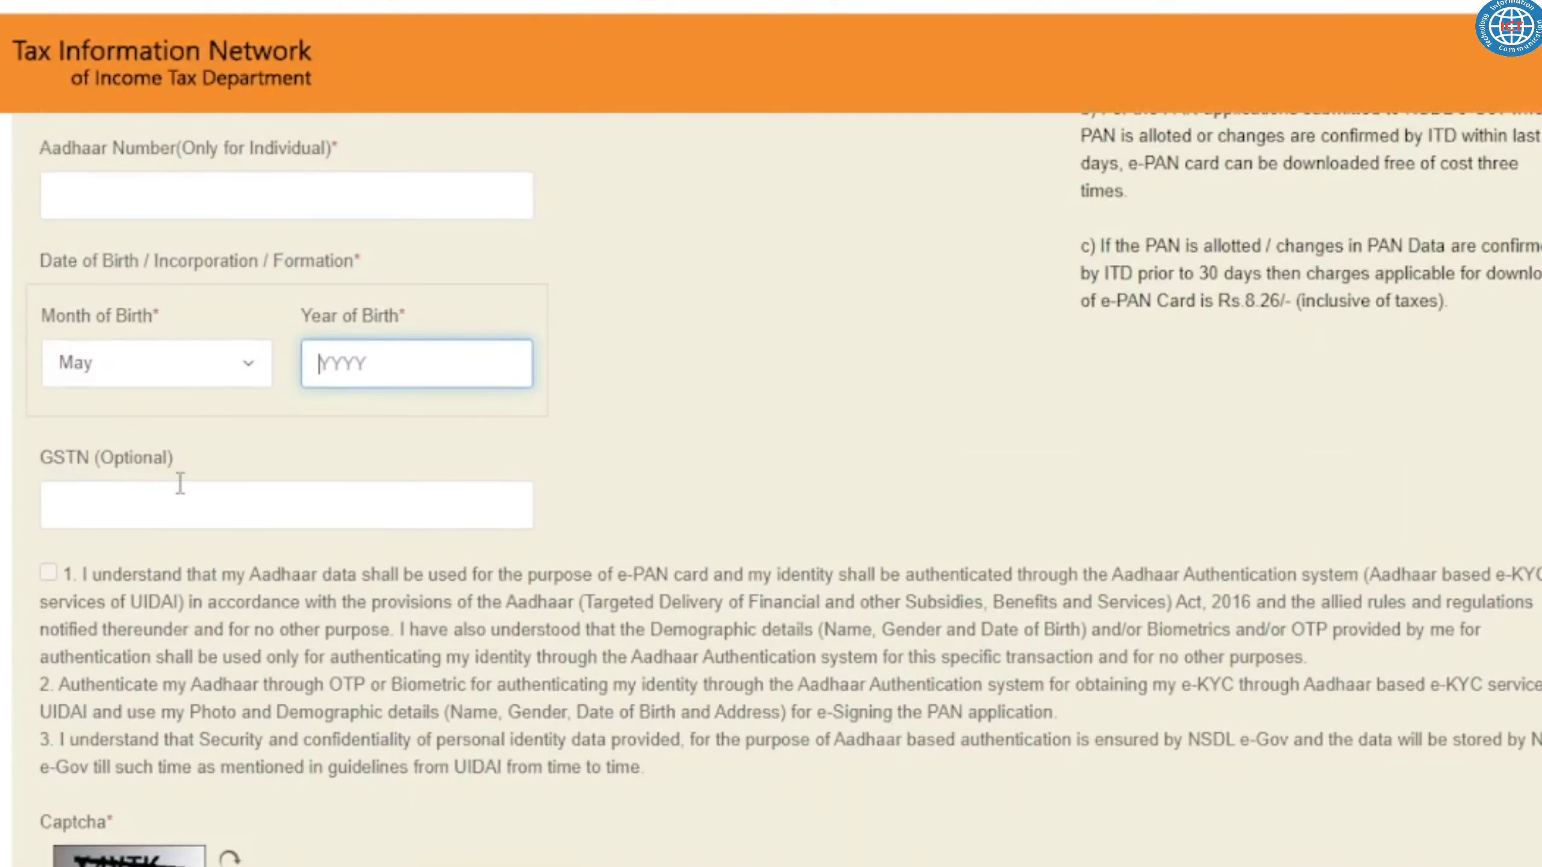
scroll(180, 484, "down", 4)
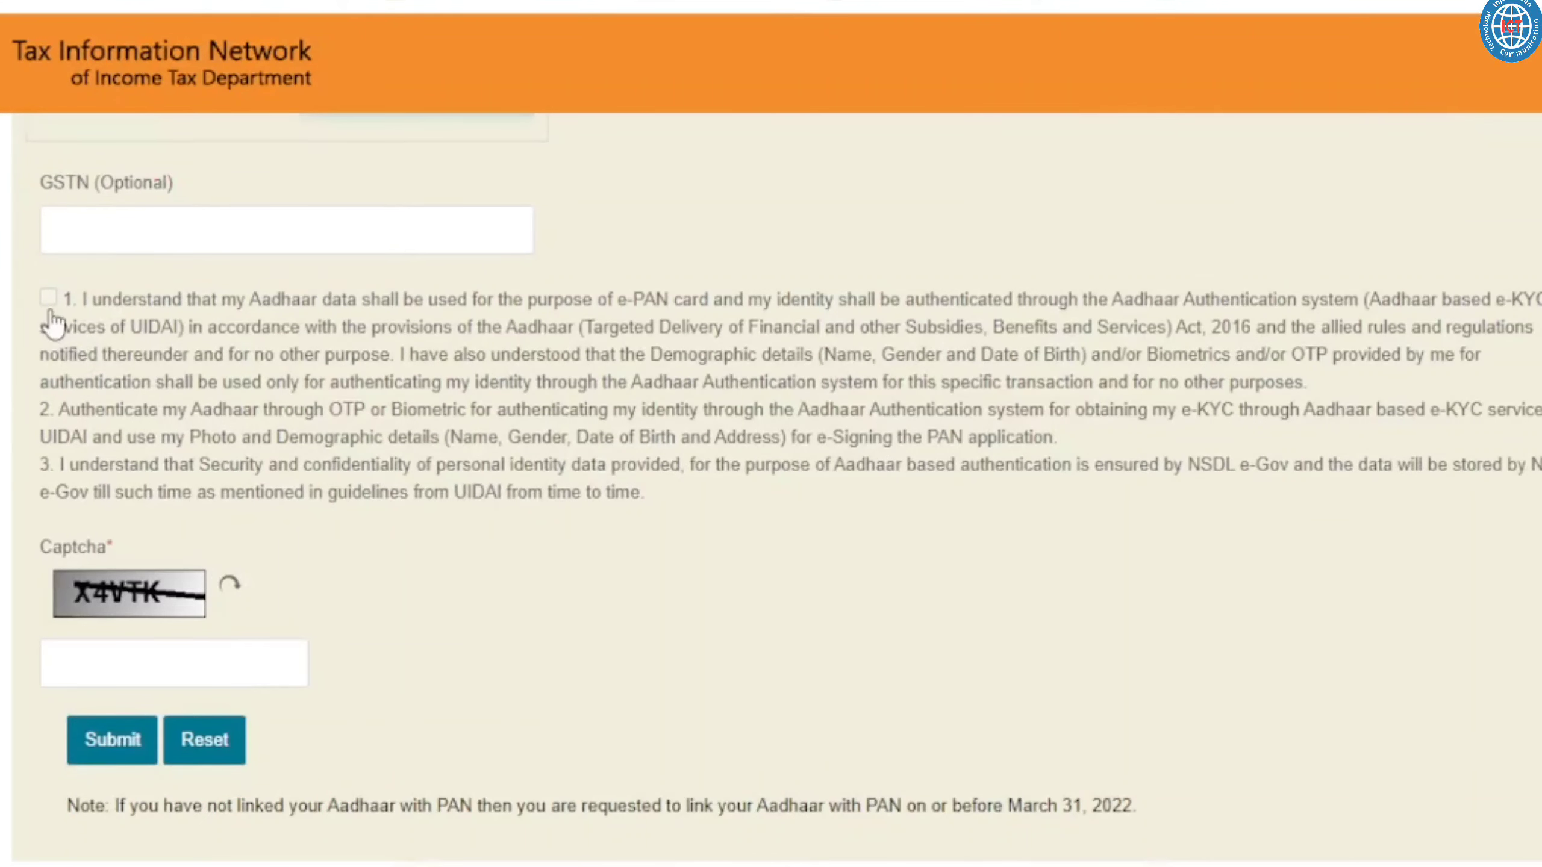
scroll(115, 505, "down", 3)
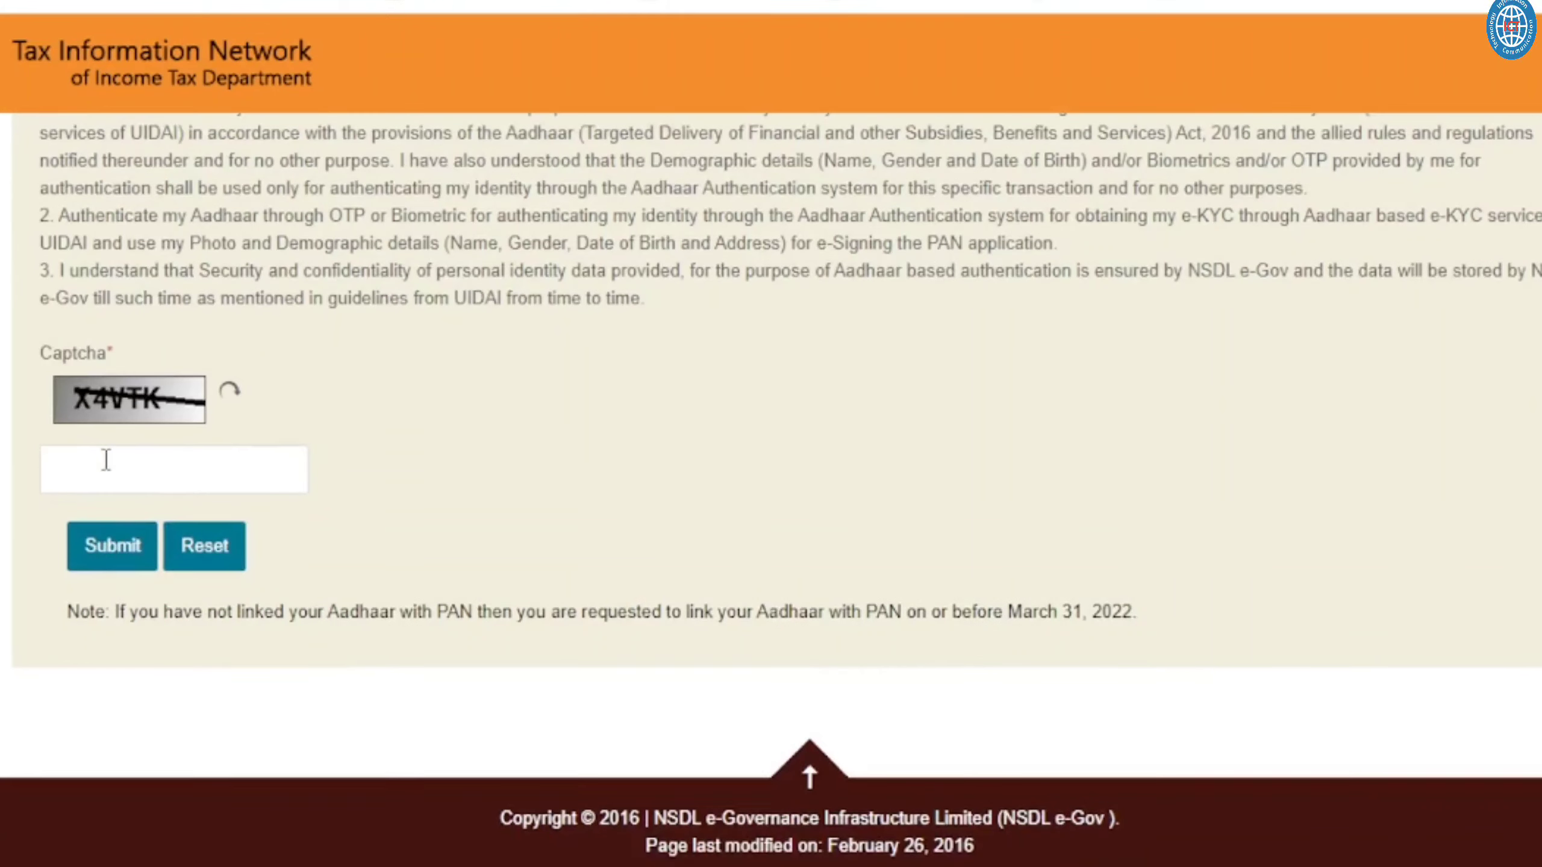
left_click(103, 464)
left_click(670, 507)
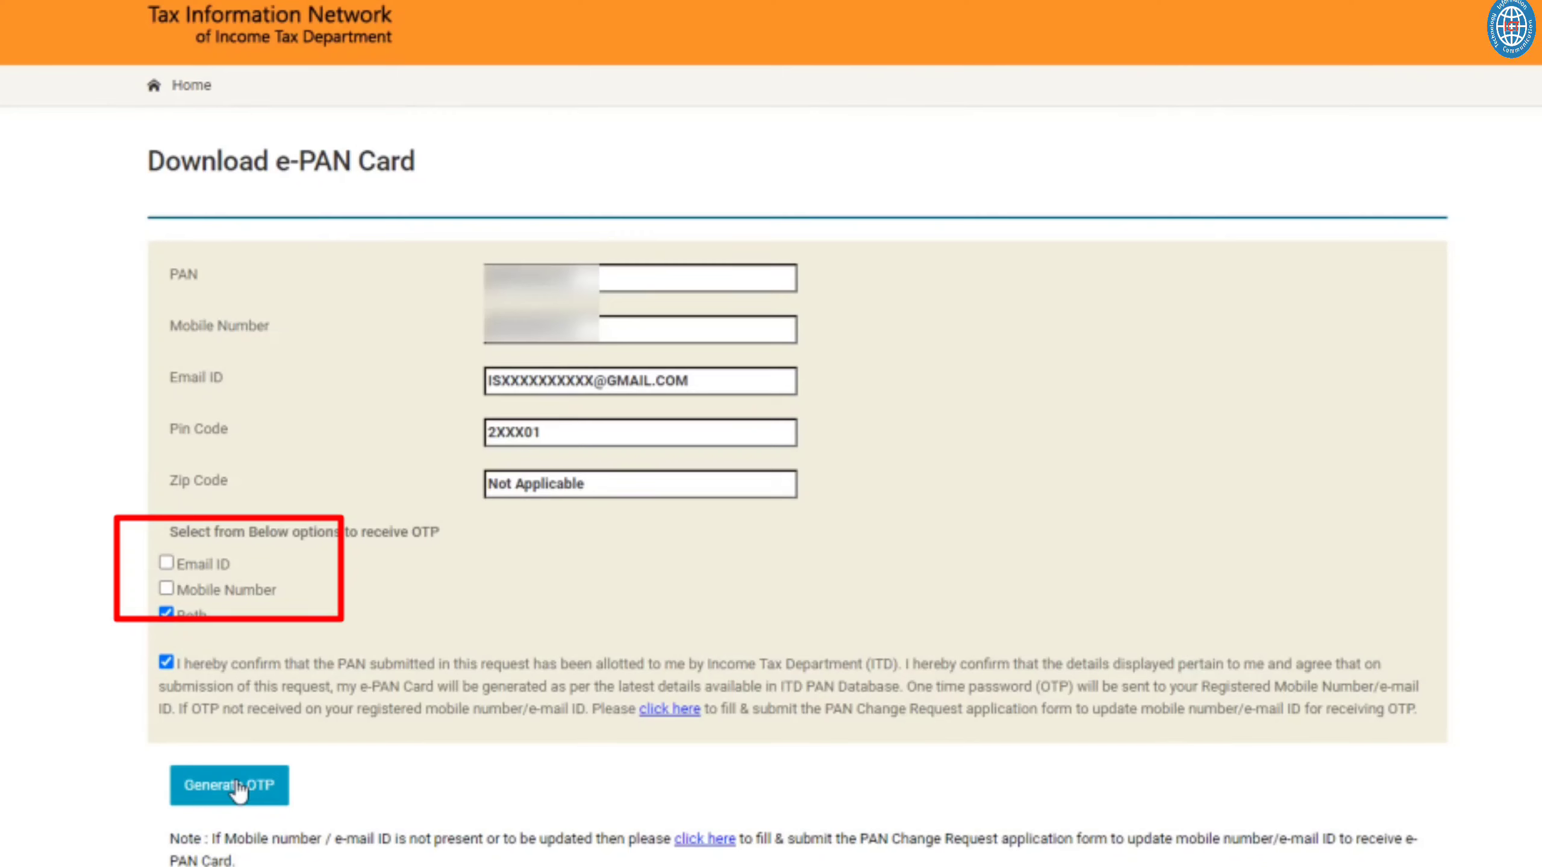
- Generate the OTP for delivery to both the registered mobile and e-mail
left_click(231, 785)
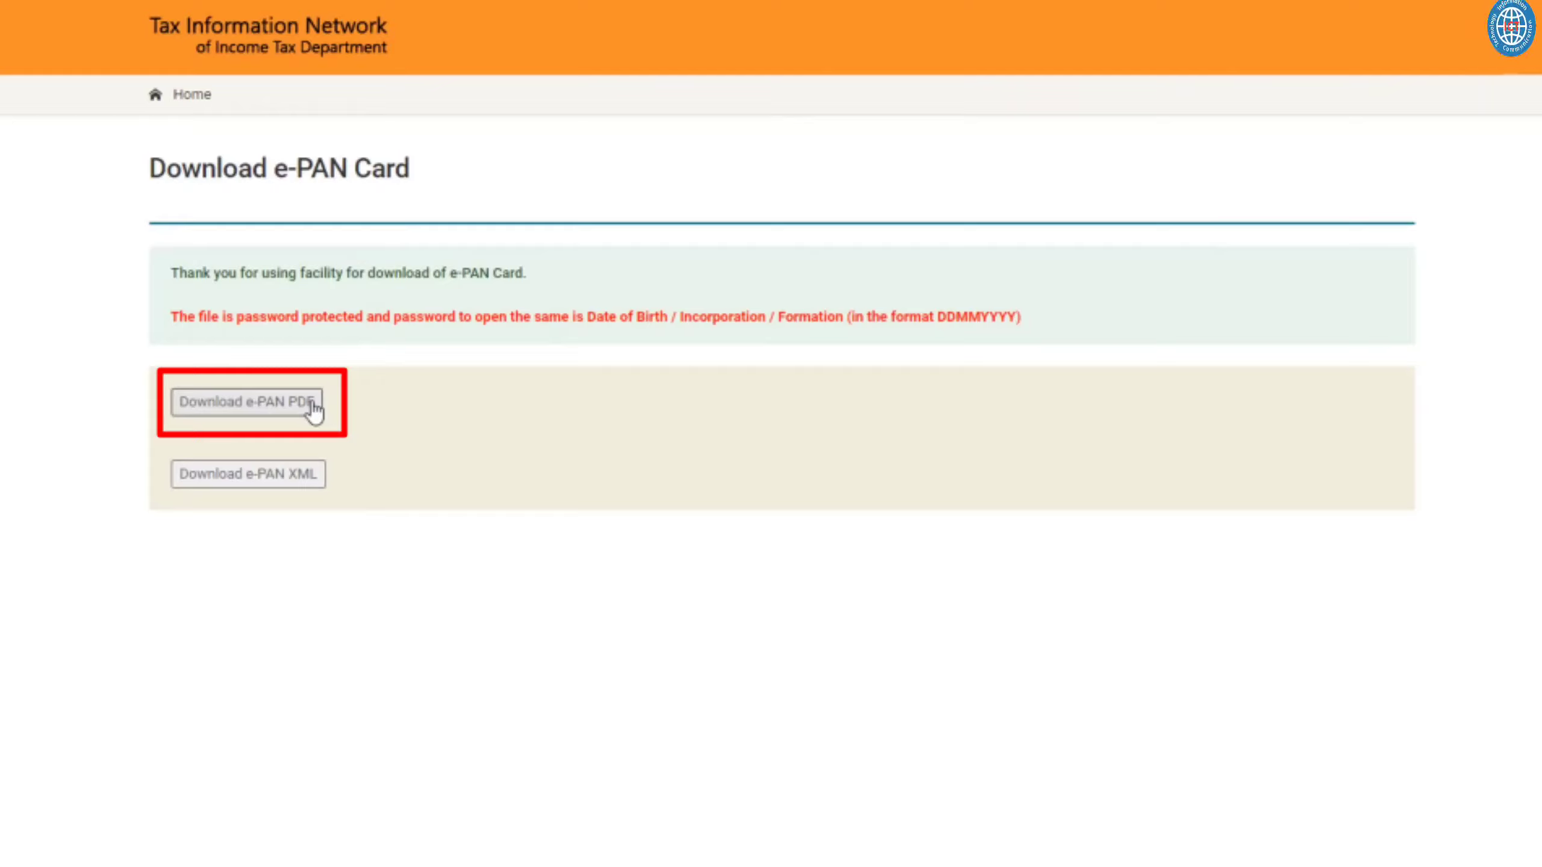
- Download the e-PAN card as a PDF and open it
left_click(314, 411)
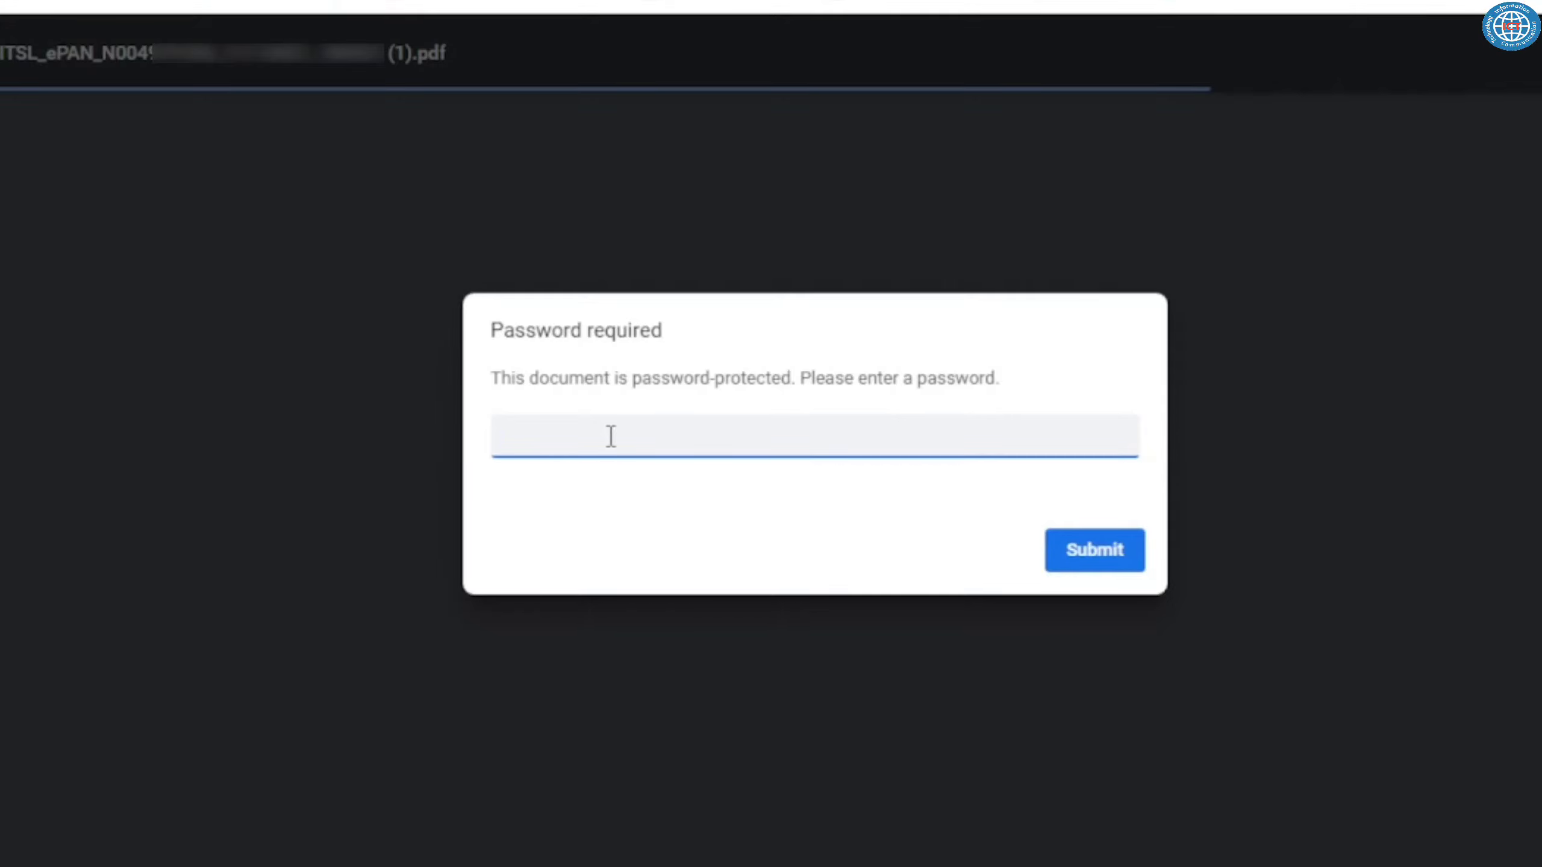
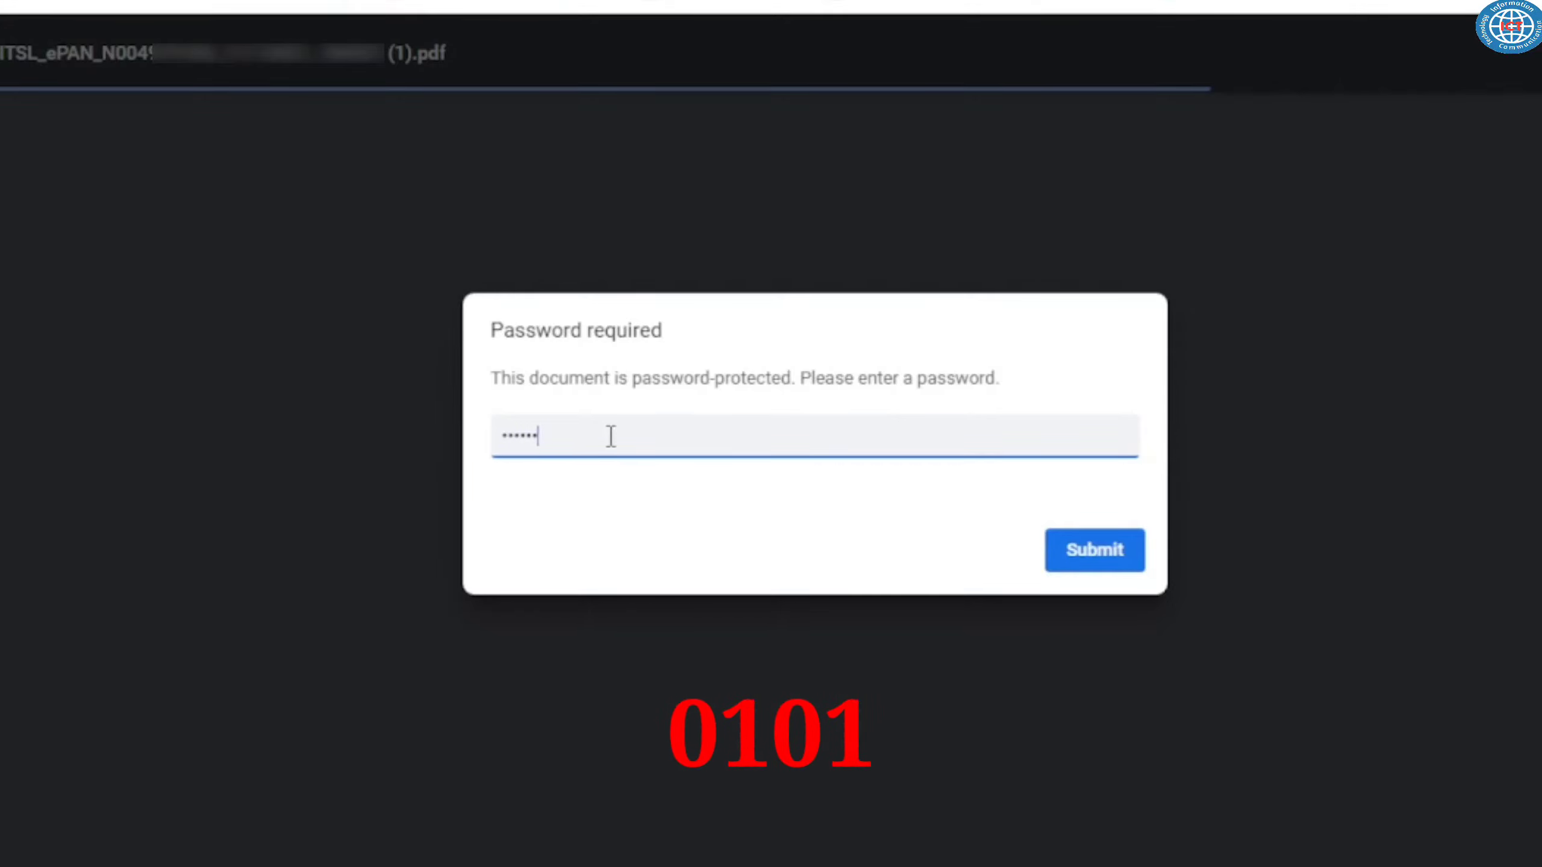